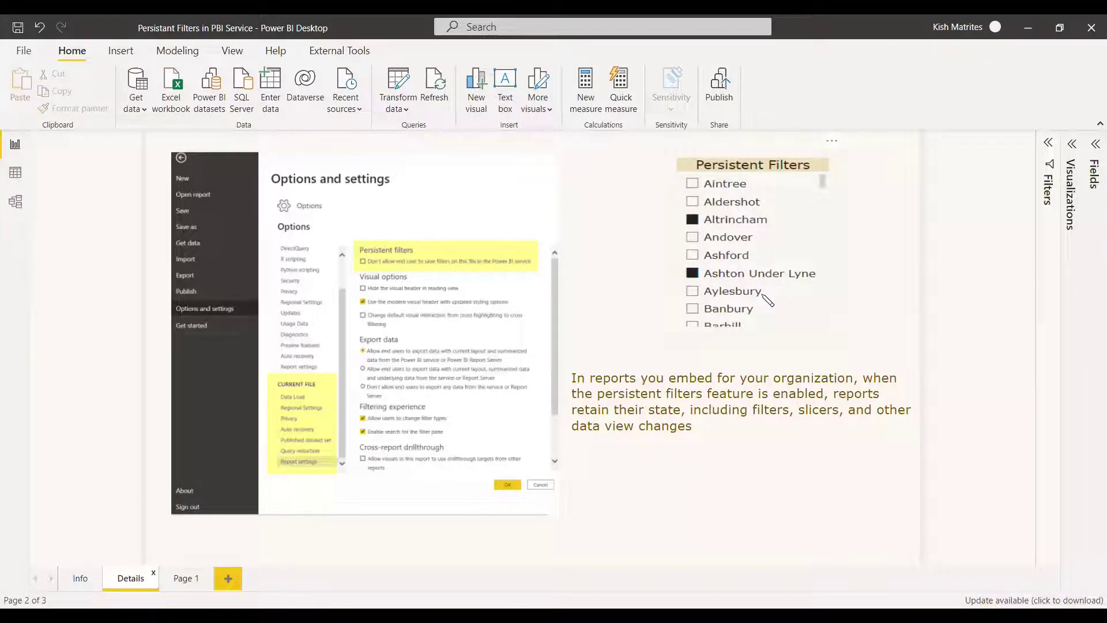
# Step: Switch to Page 1, which holds an empty table visual and an empty slicer
pyautogui.click(186, 577)
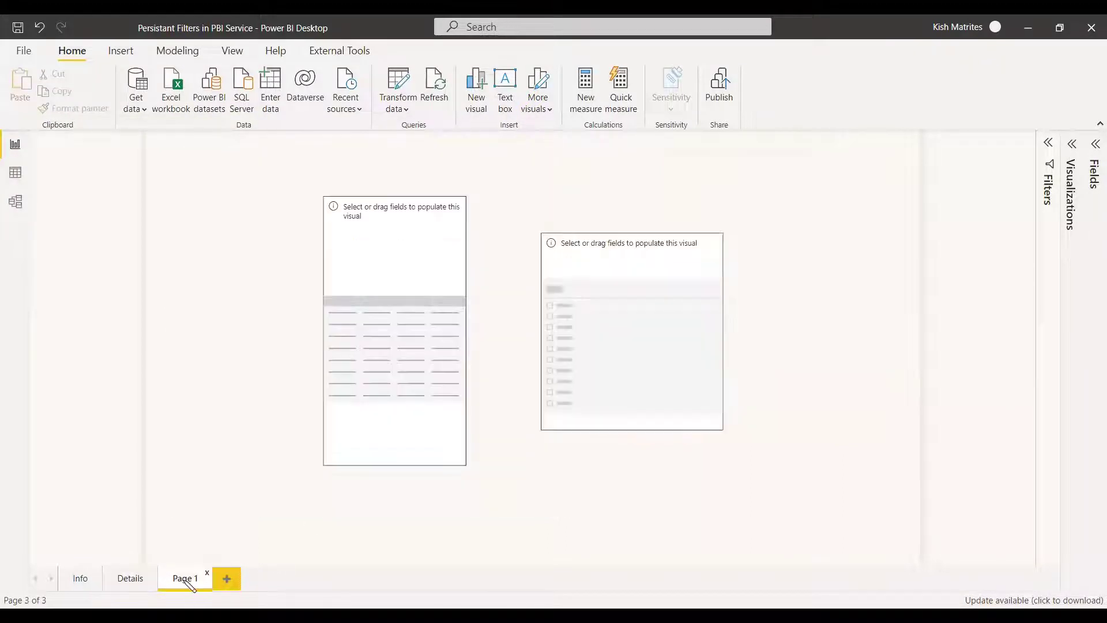
# Step: Fill the left visual with Product ProductName and Purchase Revenue, giving a 5,28,558.02 total
pyautogui.click(369, 446)
pyautogui.click(593, 426)
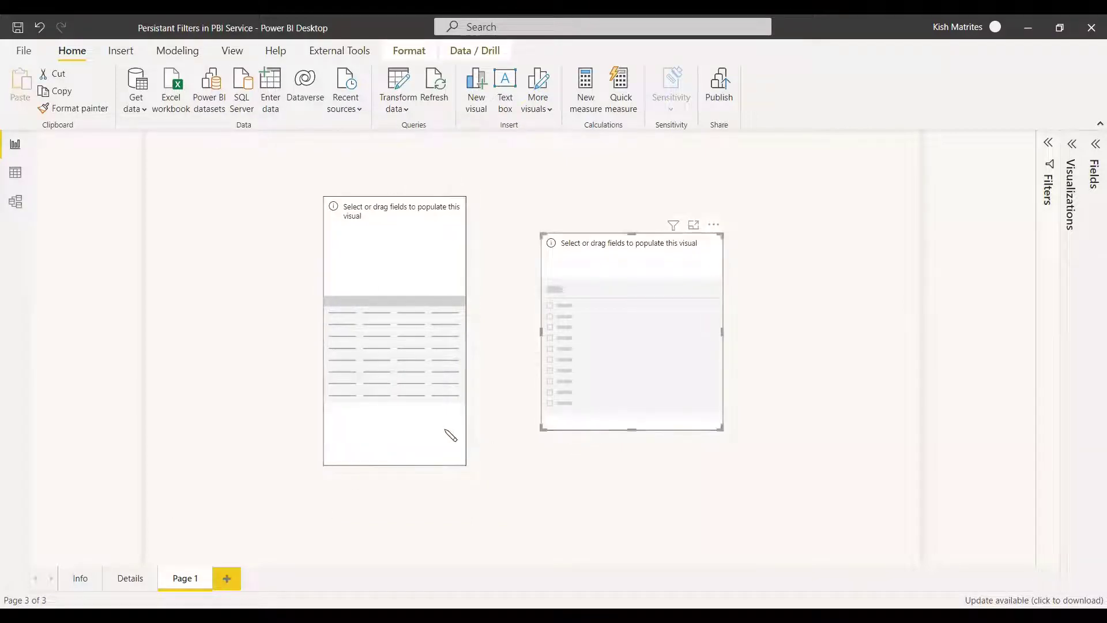
pyautogui.click(414, 457)
pyautogui.click(1094, 144)
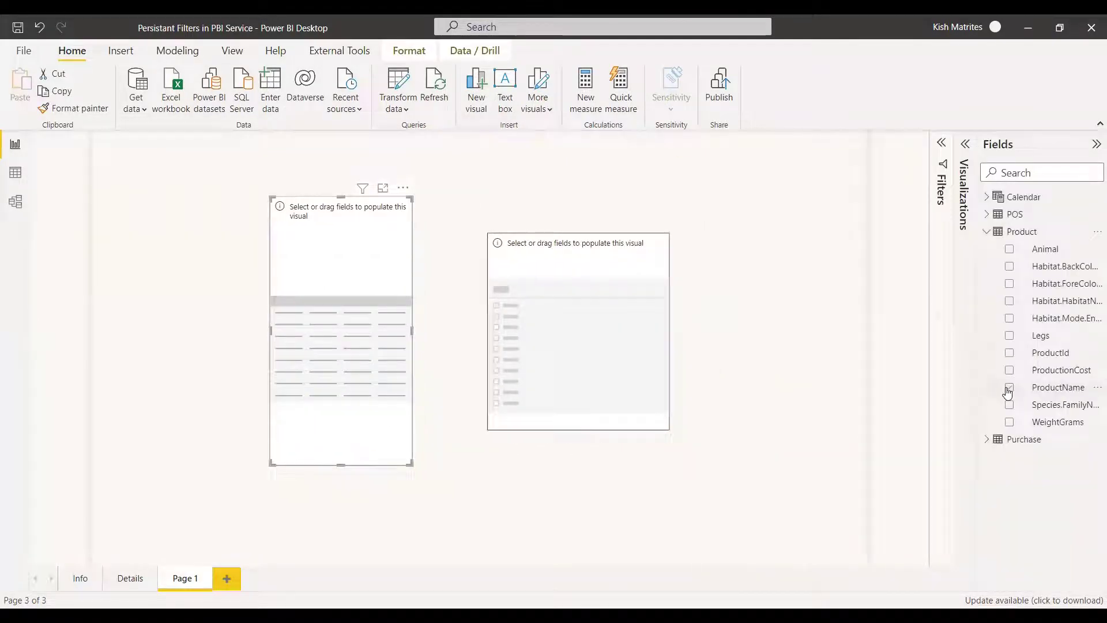
pyautogui.click(1008, 387)
pyautogui.click(987, 441)
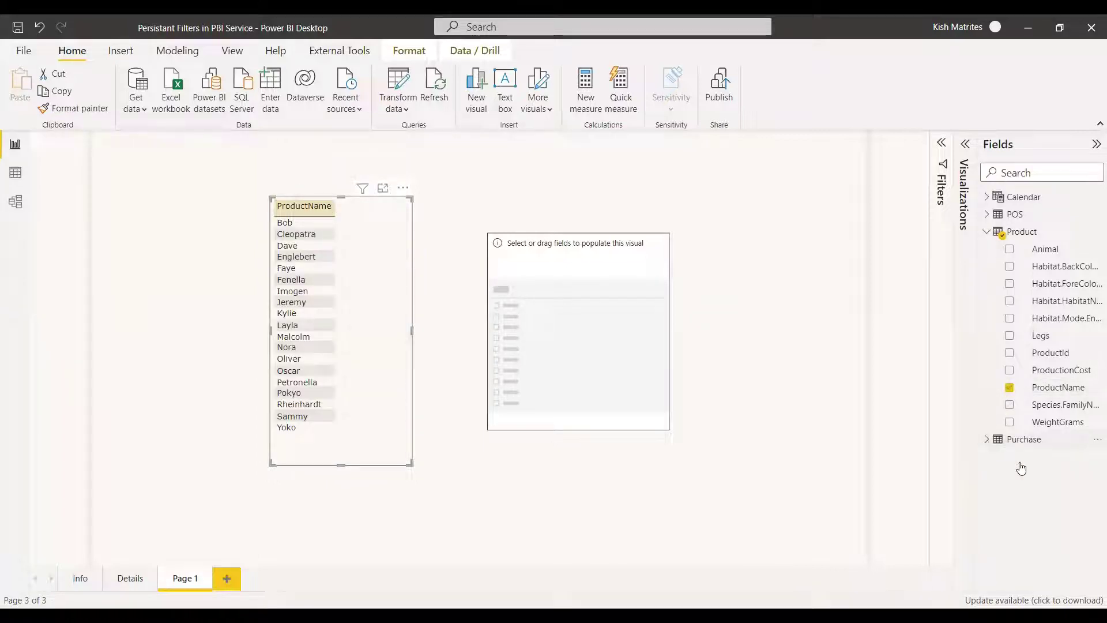
pyautogui.scroll(-2, 1094, 567)
pyautogui.click(1009, 558)
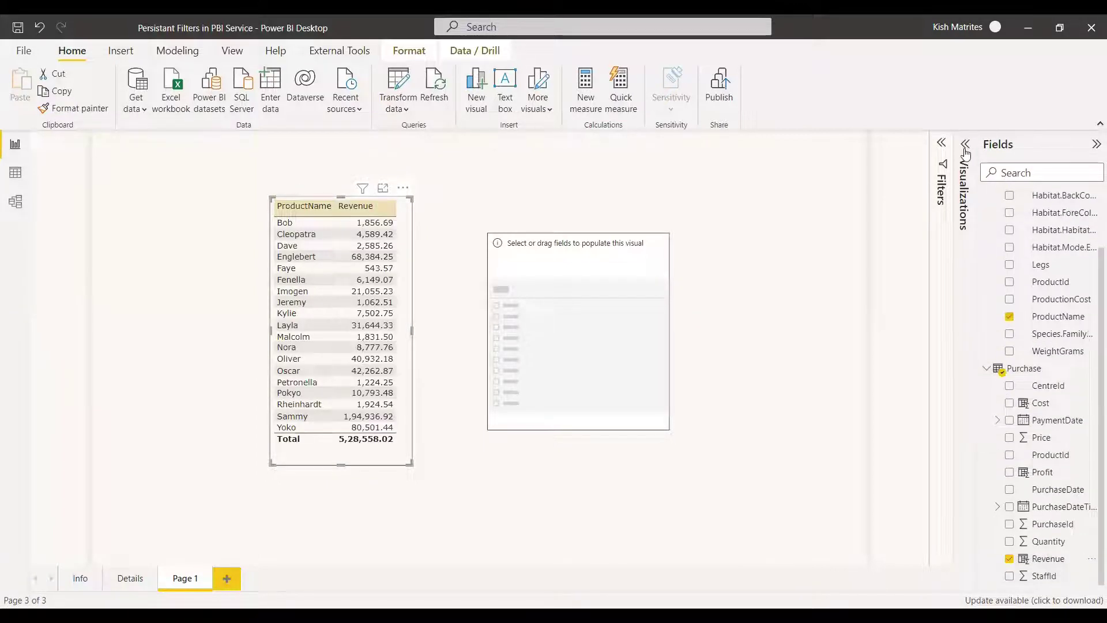
pyautogui.click(965, 145)
pyautogui.click(832, 144)
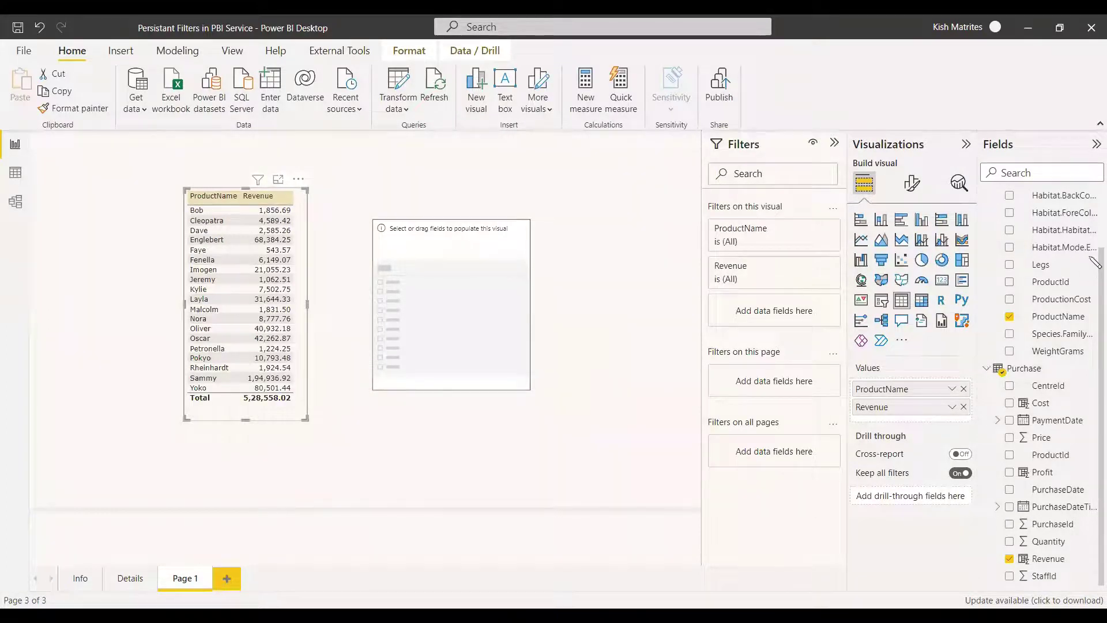
# Step: Add Calendar > Date > Date Hierarchy > Year as a page-level filter
pyautogui.scroll(2, 1038, 242)
pyautogui.click(986, 196)
pyautogui.click(997, 213)
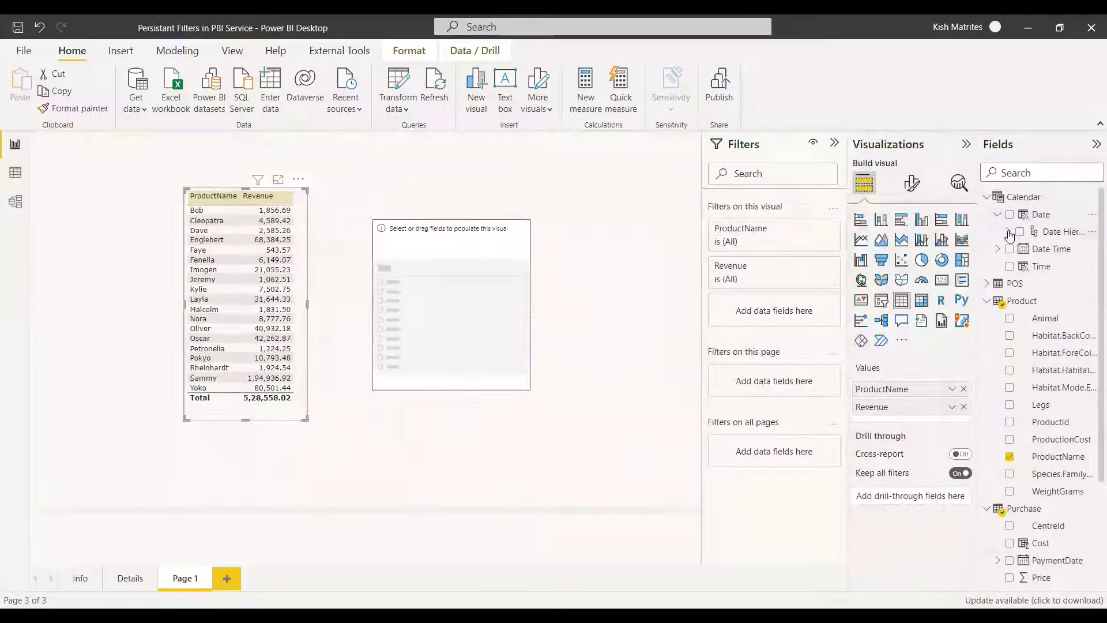
pyautogui.click(1009, 232)
pyautogui.moveTo(1062, 248); pyautogui.dragTo(775, 376)
# Step: Set the Year filter to basic filtering with 2017, 2018 and 2019 ticked
pyautogui.click(766, 423)
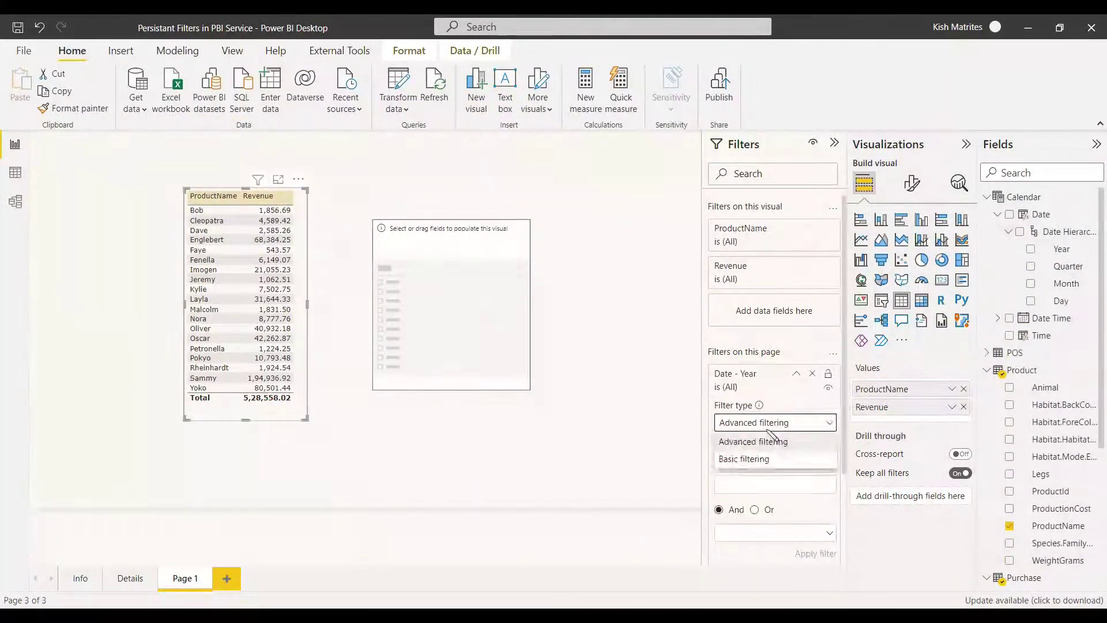
pyautogui.click(745, 458)
pyautogui.click(725, 488)
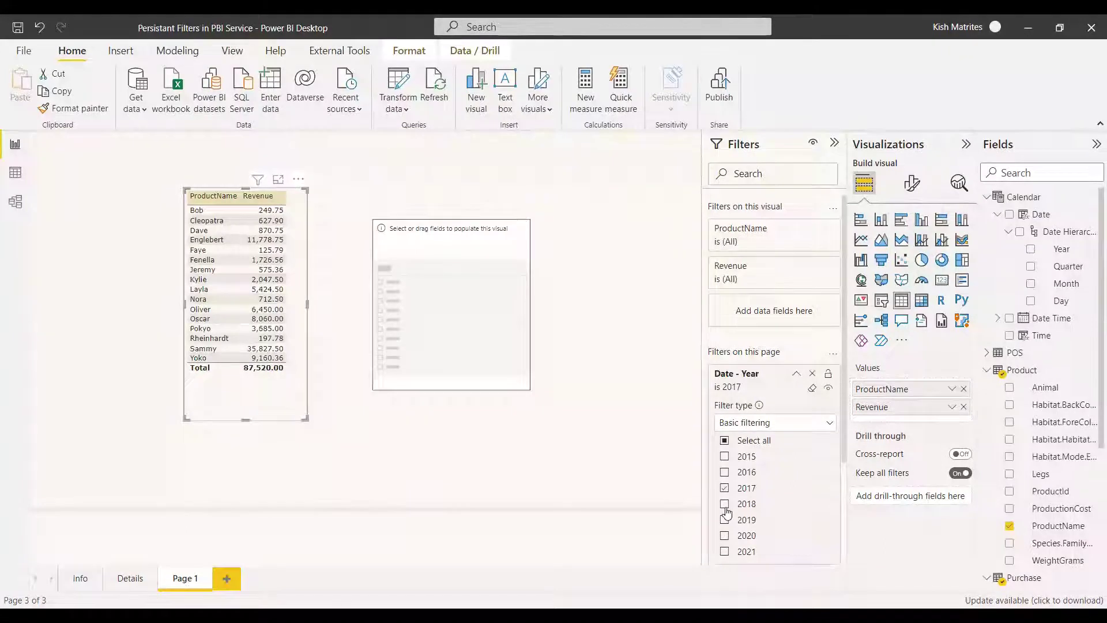
pyautogui.click(725, 505)
pyautogui.click(725, 521)
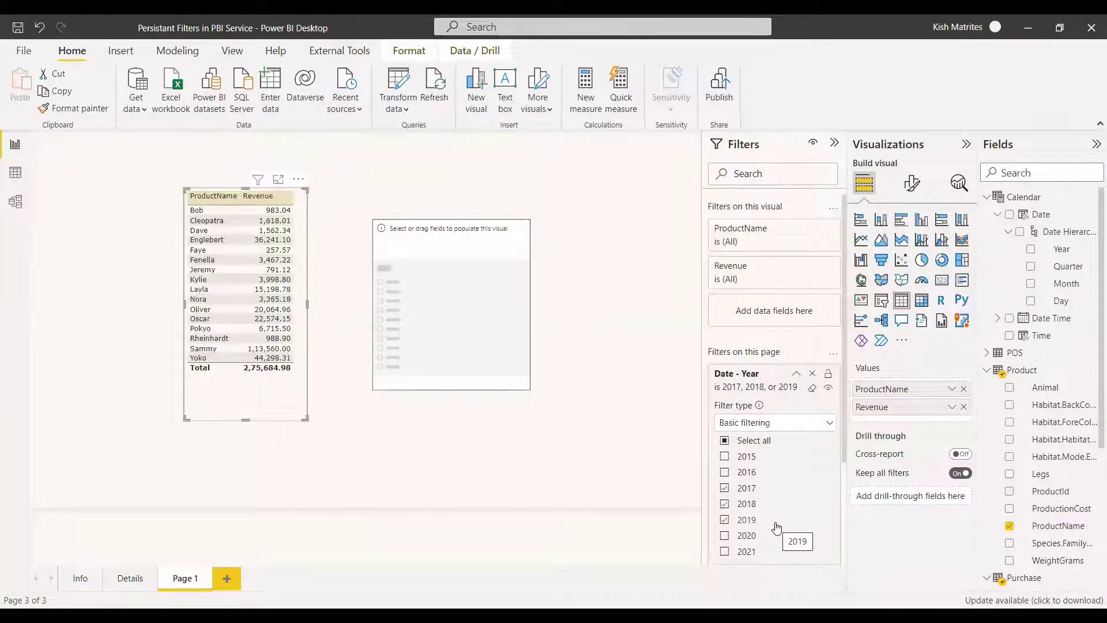
pyautogui.click(470, 386)
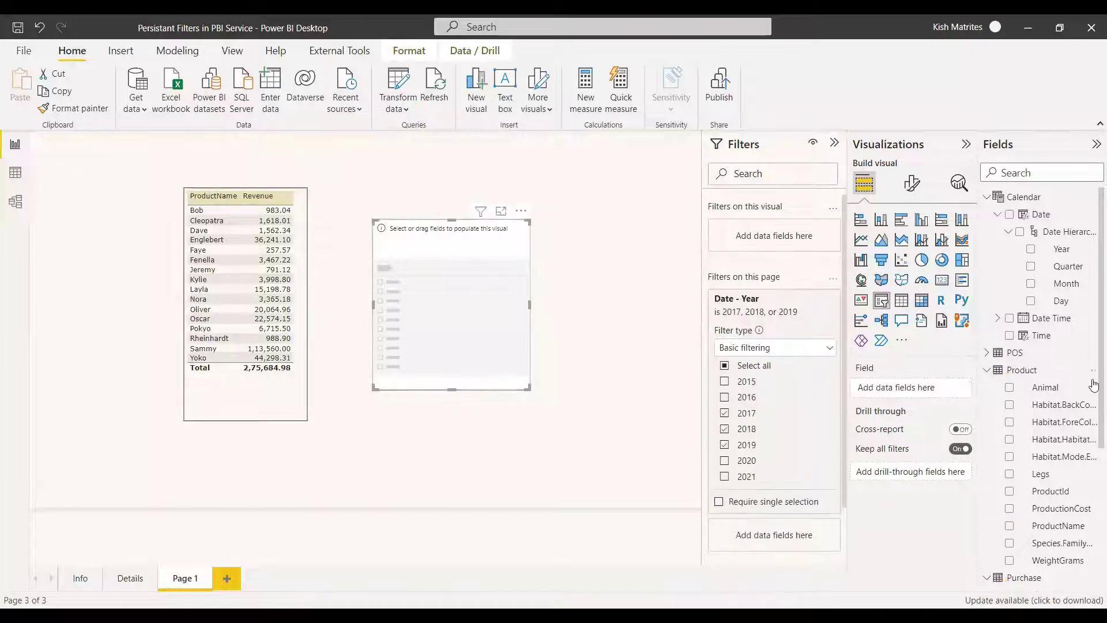
# Step: Add POS Town.Region.RegionName to the slicer, test North, then leave no region selected
pyautogui.click(988, 352)
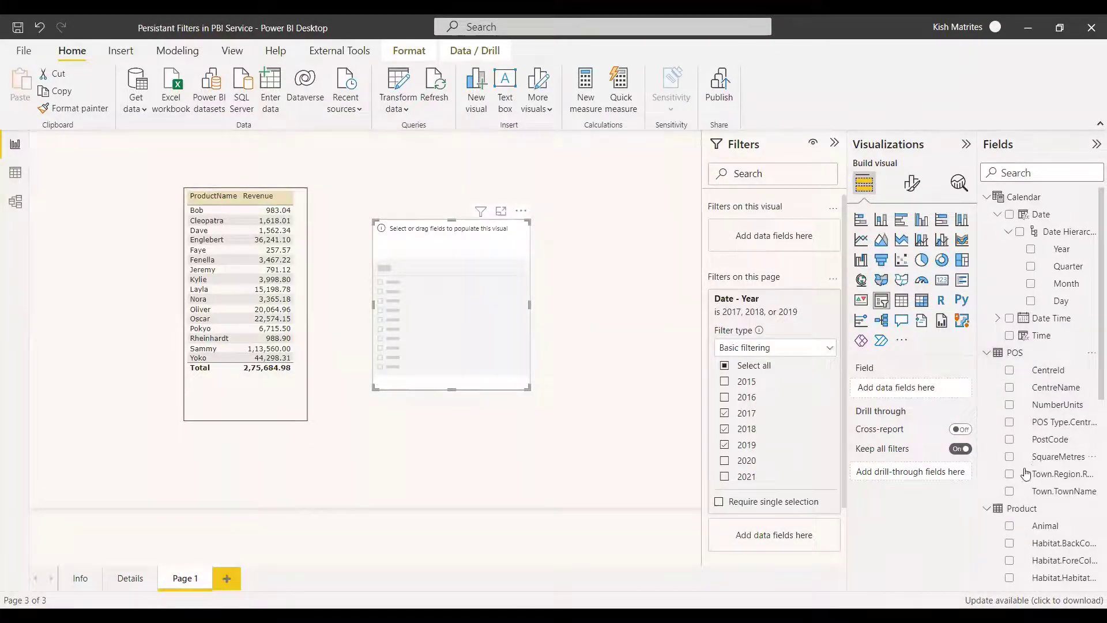
pyautogui.click(1008, 474)
pyautogui.click(652, 404)
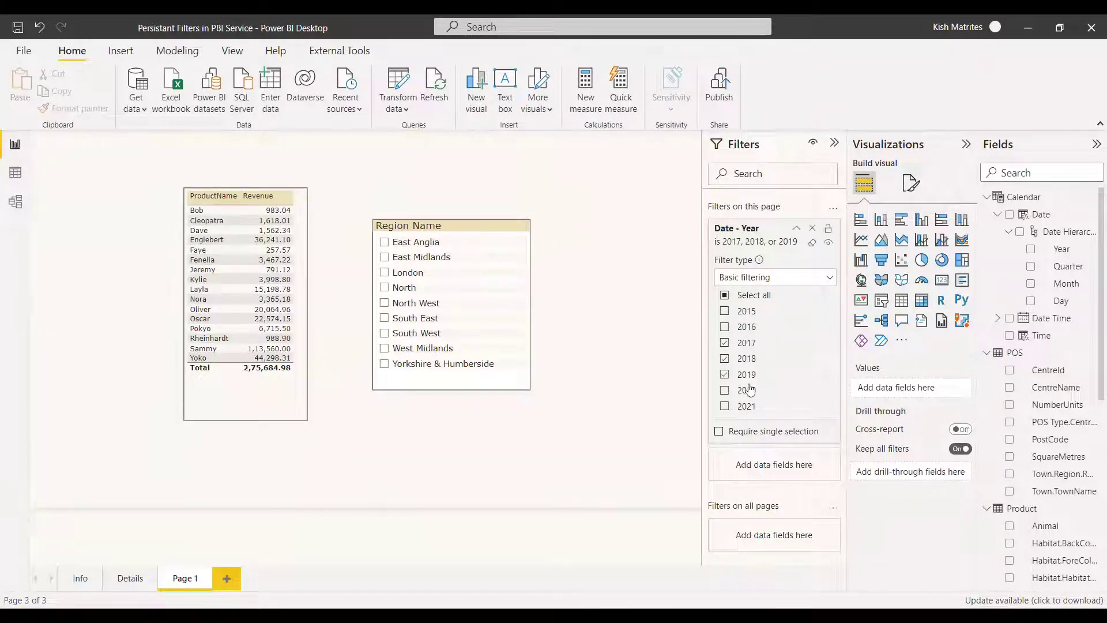
pyautogui.click(384, 288)
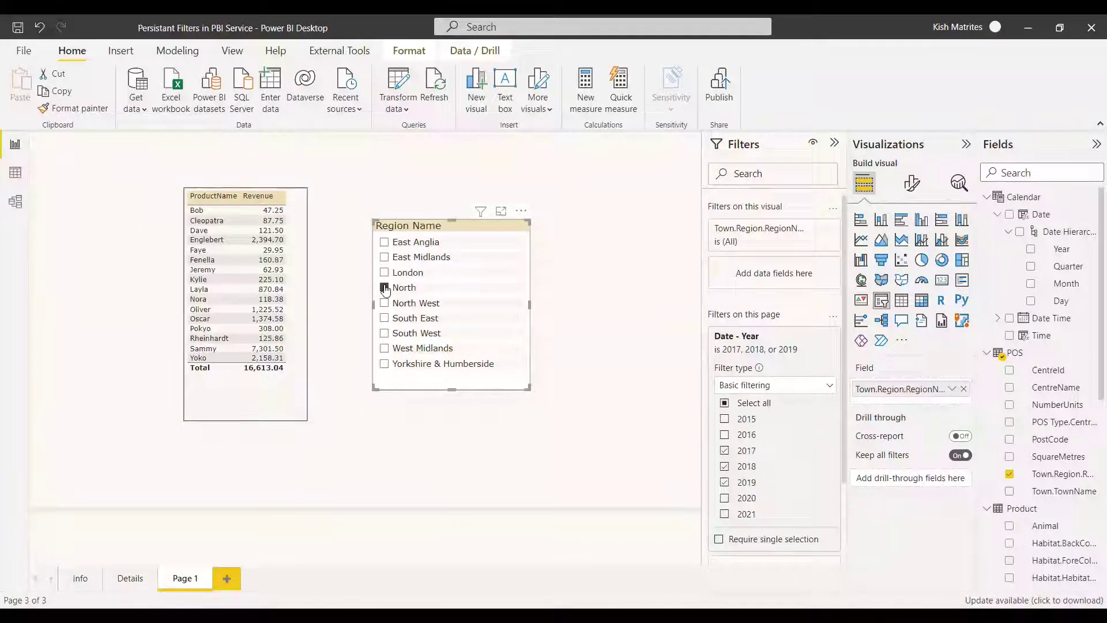
pyautogui.click(384, 288)
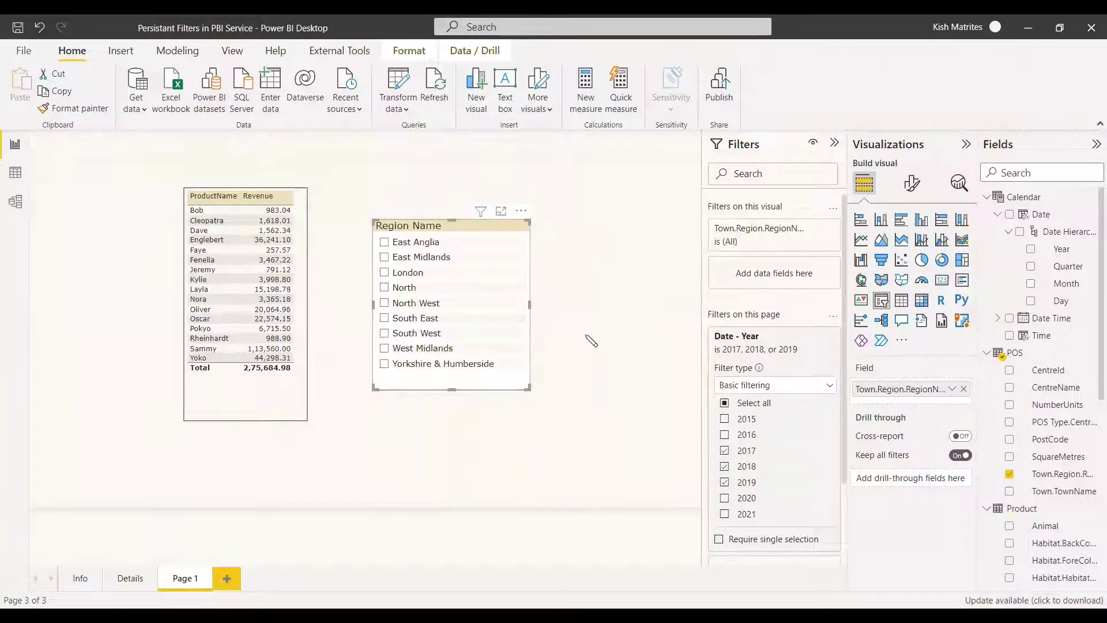
pyautogui.click(609, 242)
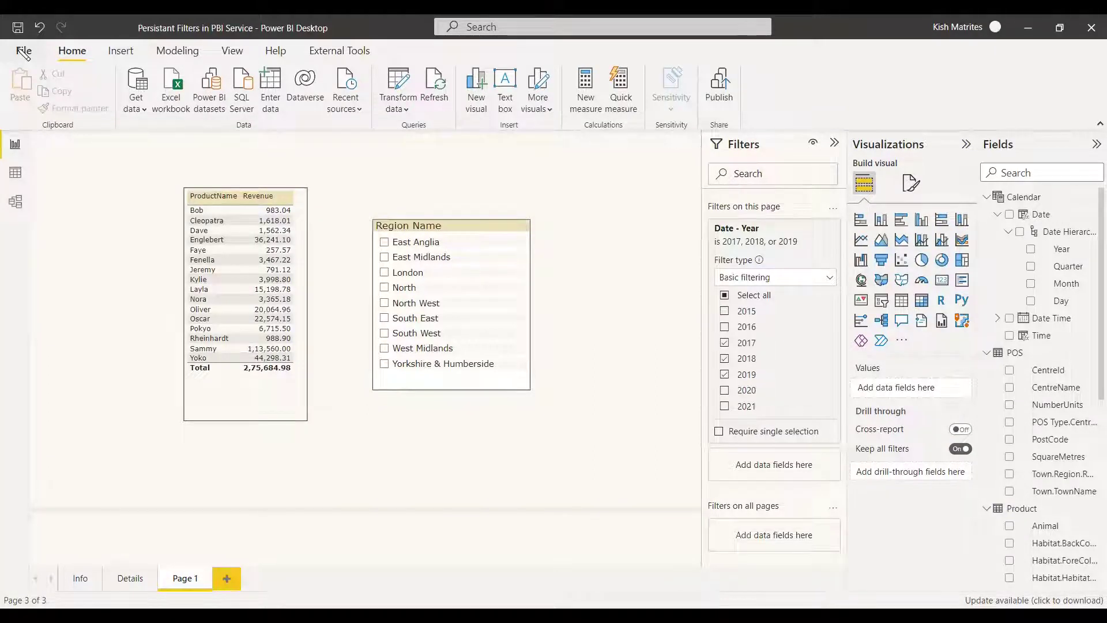
# Step: Tick Persistent filters in the current file's Report settings and confirm with OK
pyautogui.click(24, 52)
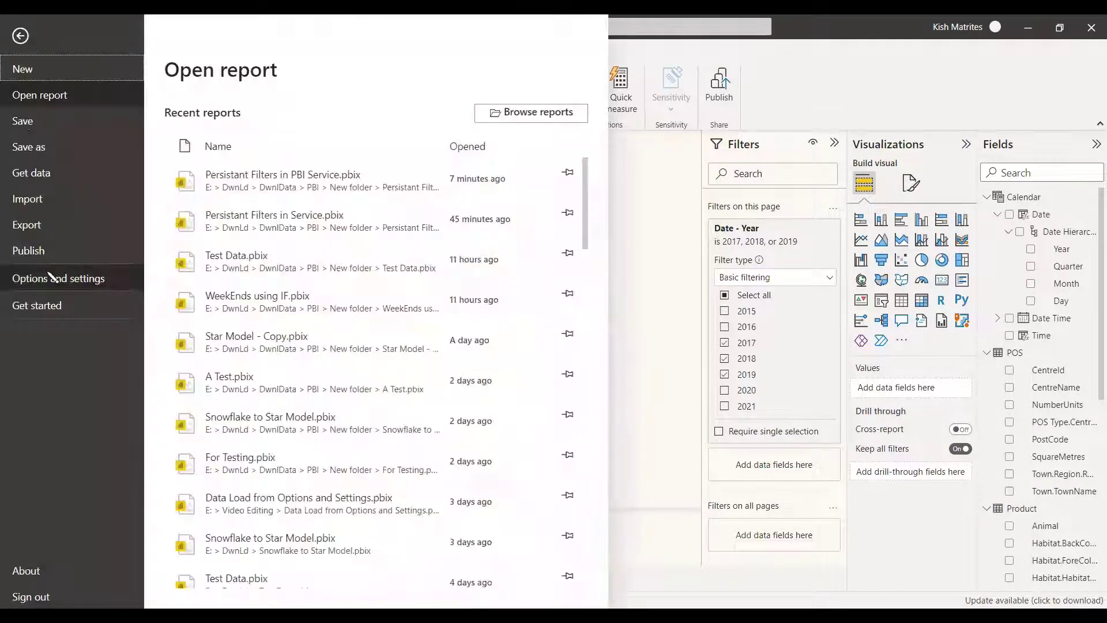
pyautogui.click(46, 279)
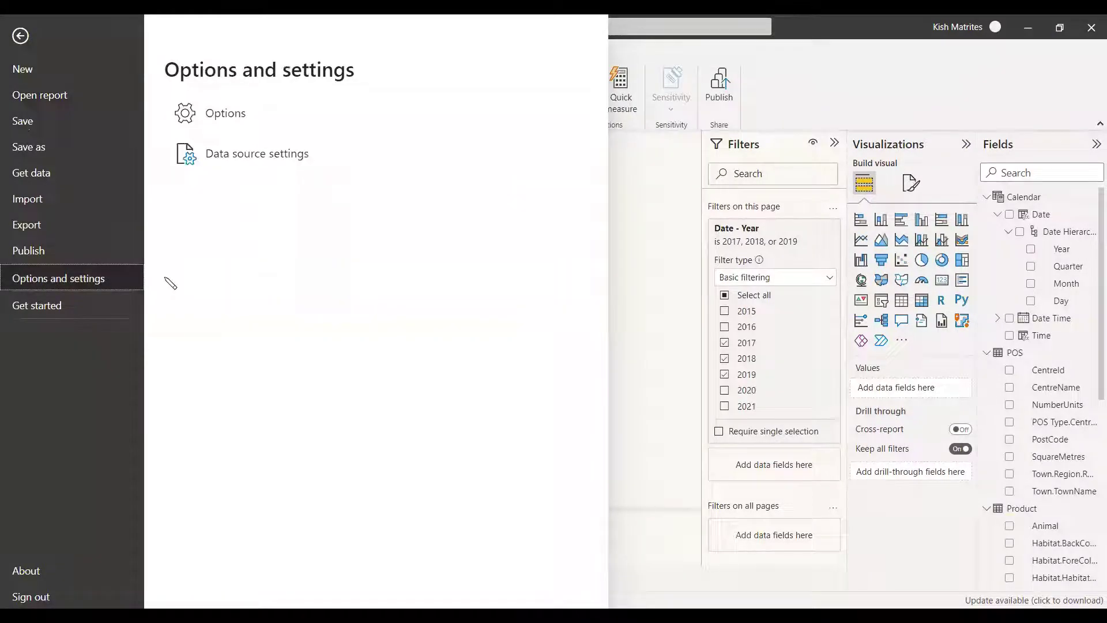
pyautogui.click(236, 114)
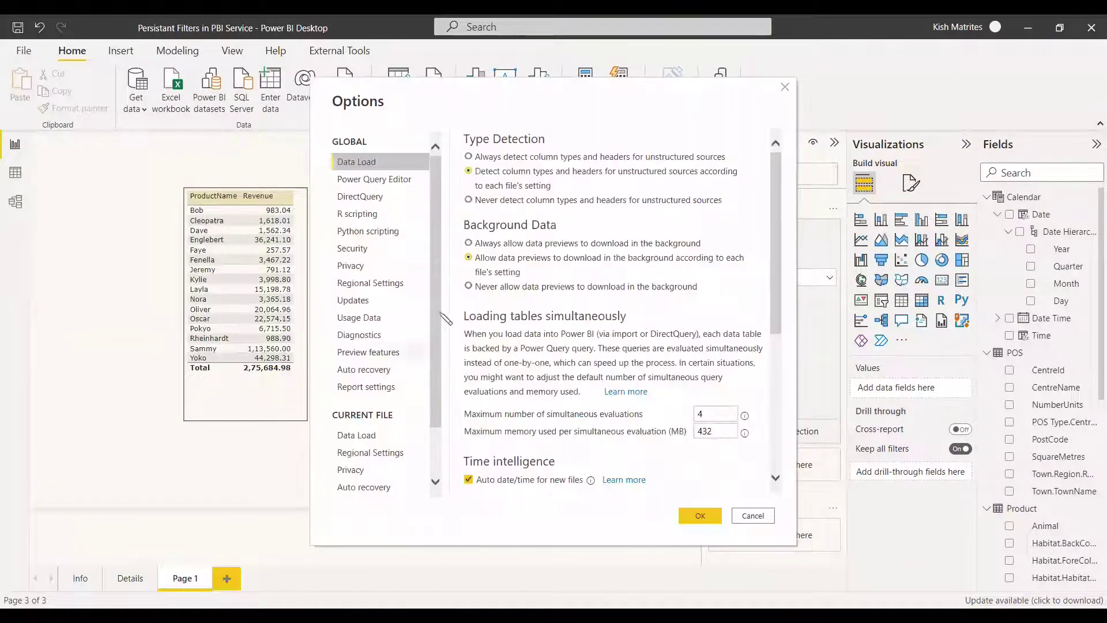
pyautogui.scroll(-3, 440, 291)
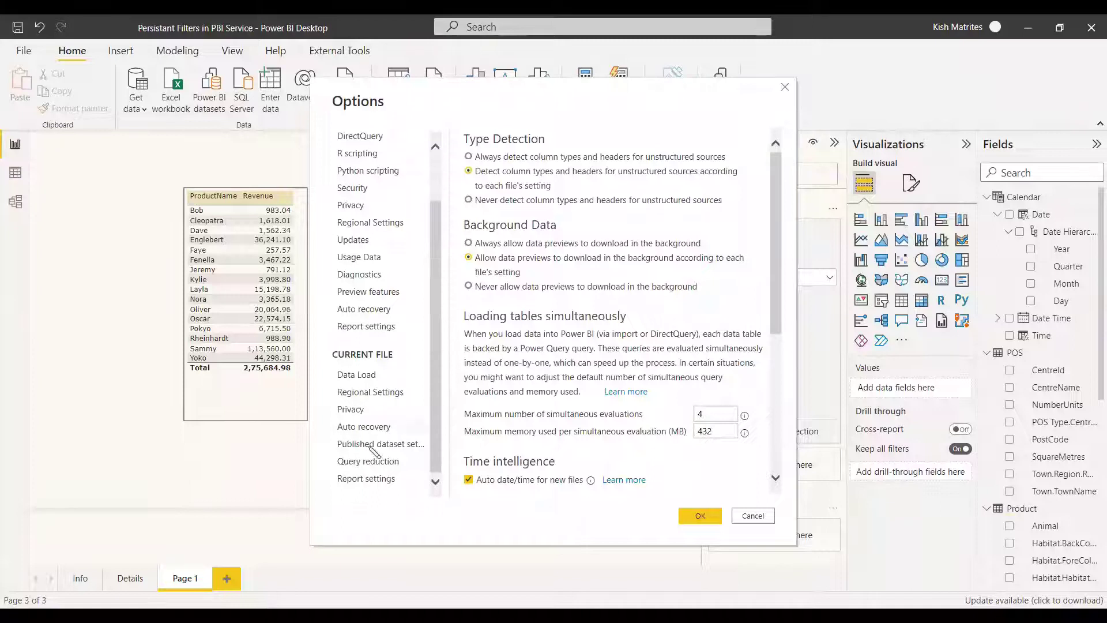
pyautogui.click(367, 480)
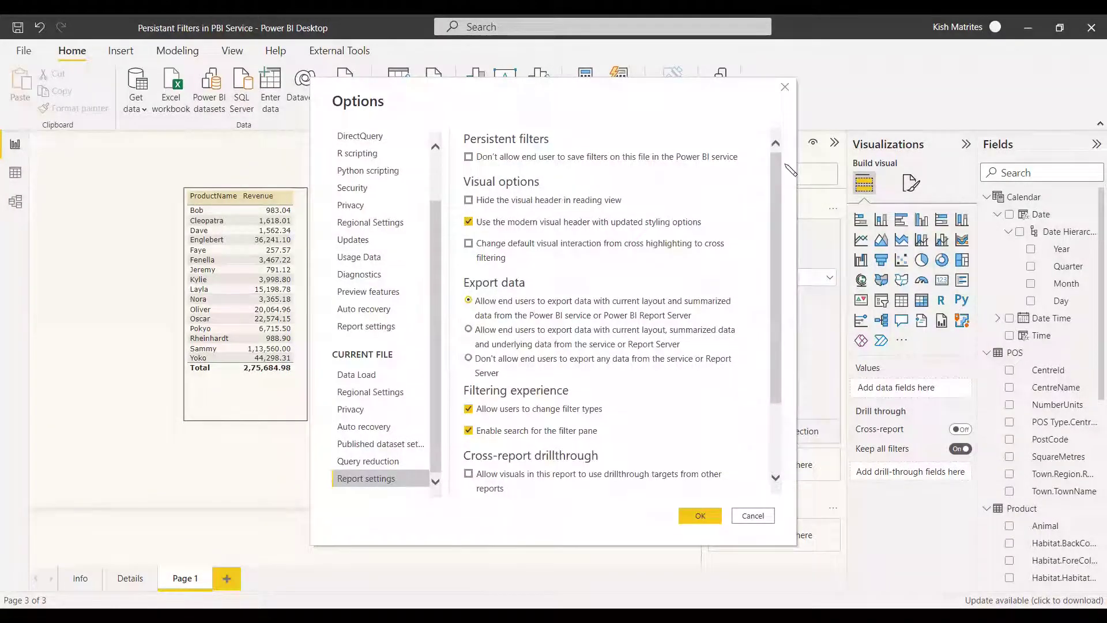
pyautogui.click(469, 157)
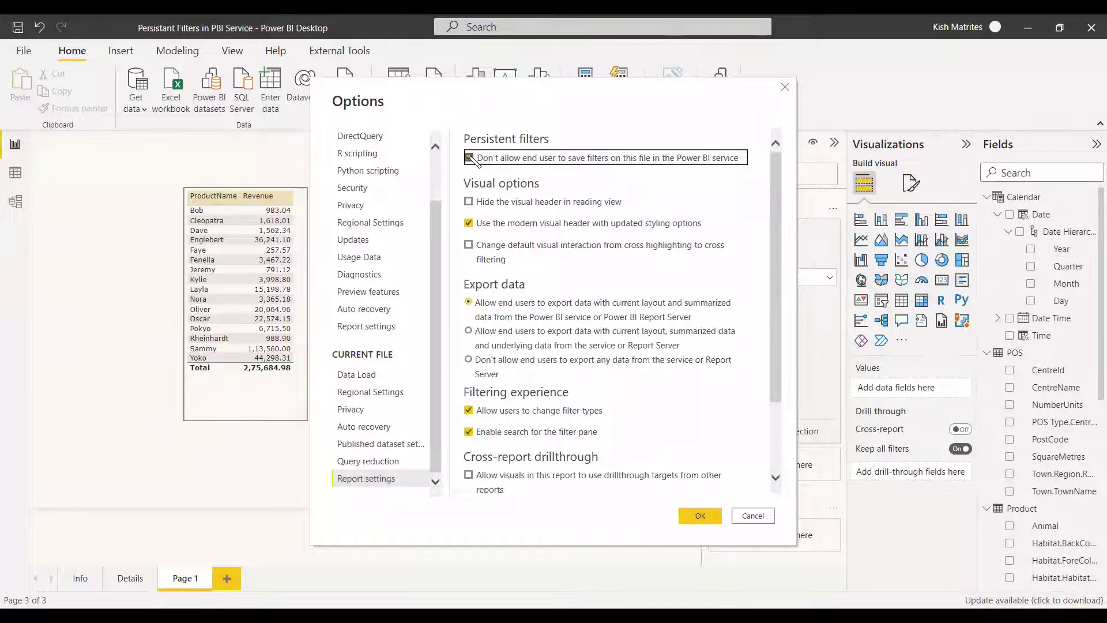
pyautogui.click(713, 517)
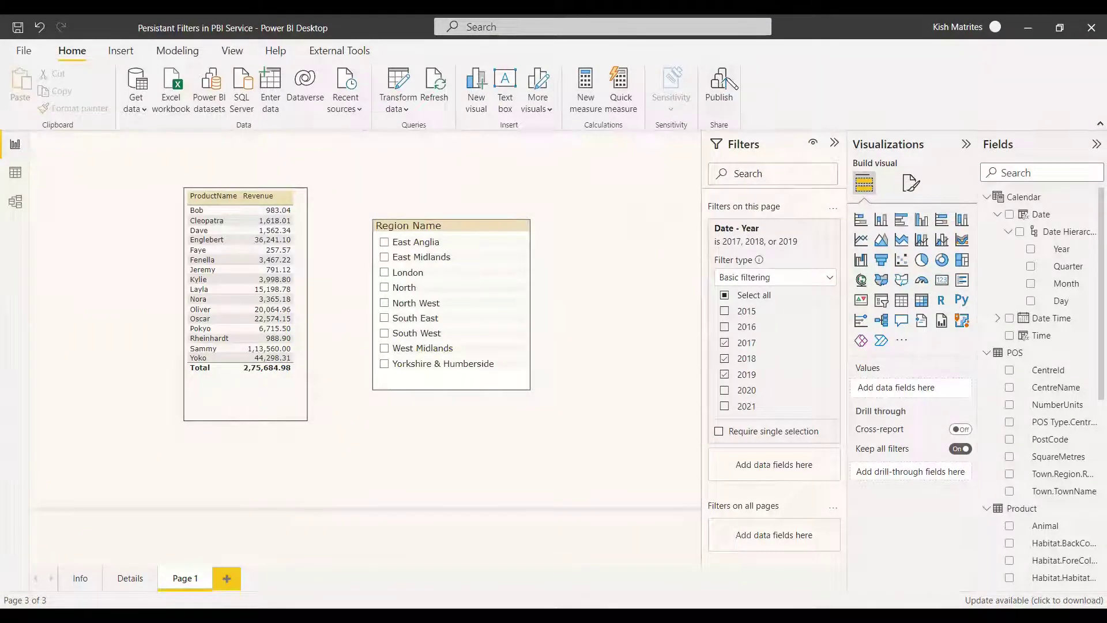
# Step: Save the report and publish it to the BroRaj Intelligence workspace
pyautogui.click(728, 81)
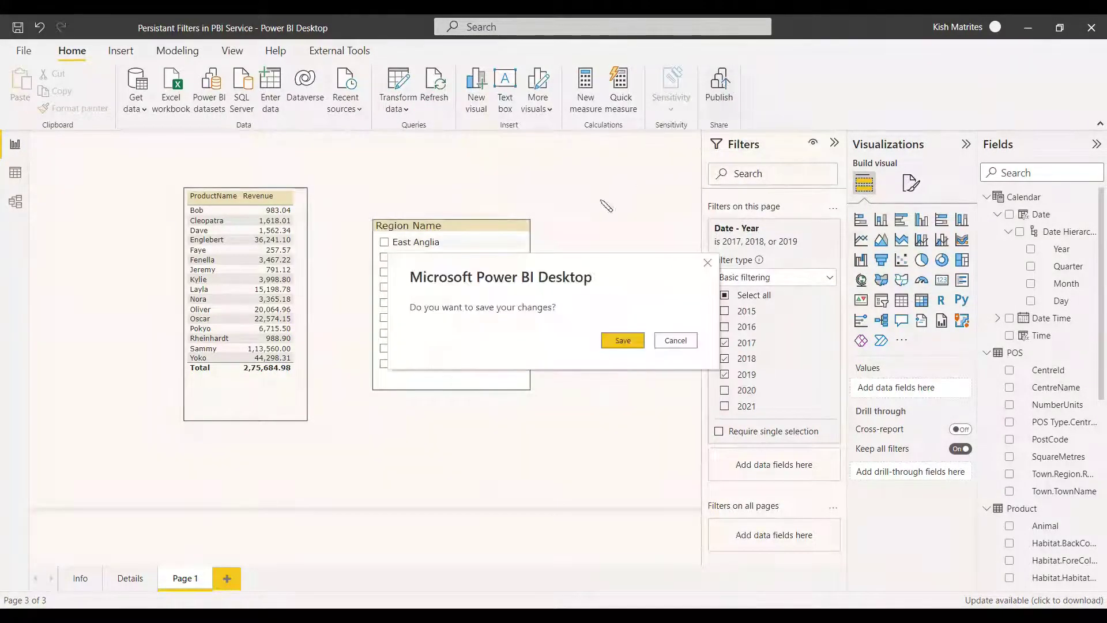
pyautogui.click(623, 340)
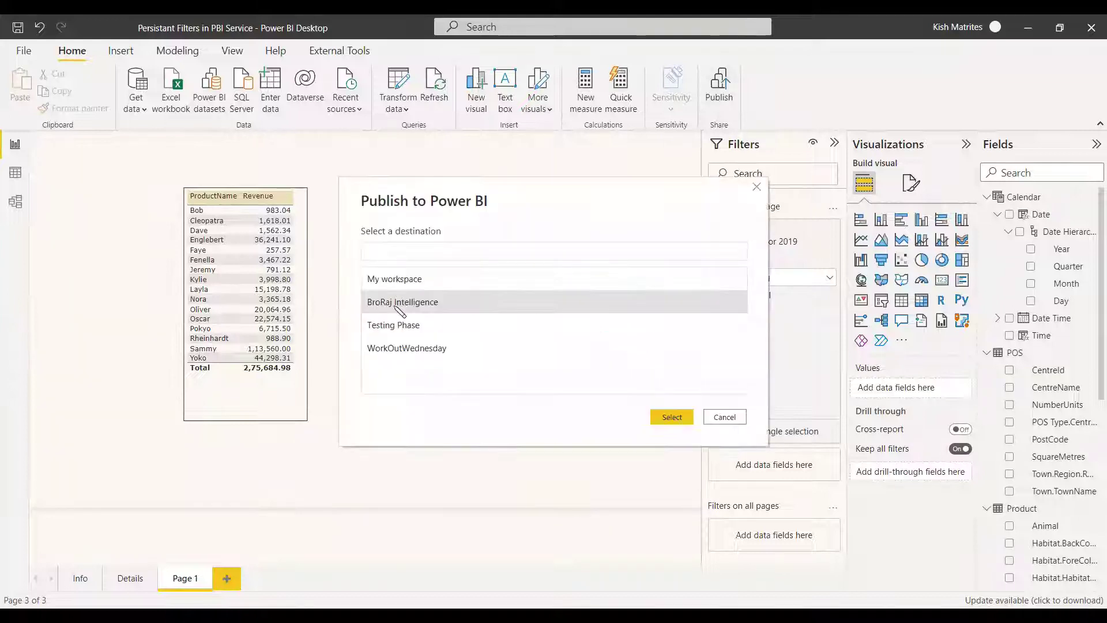
pyautogui.click(673, 418)
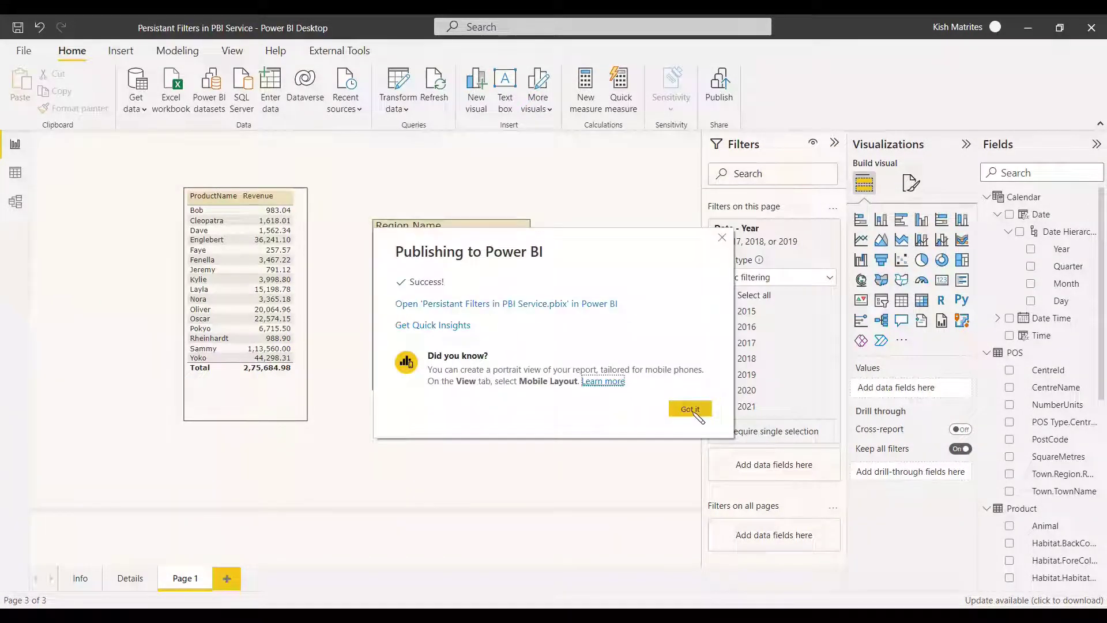
pyautogui.click(695, 412)
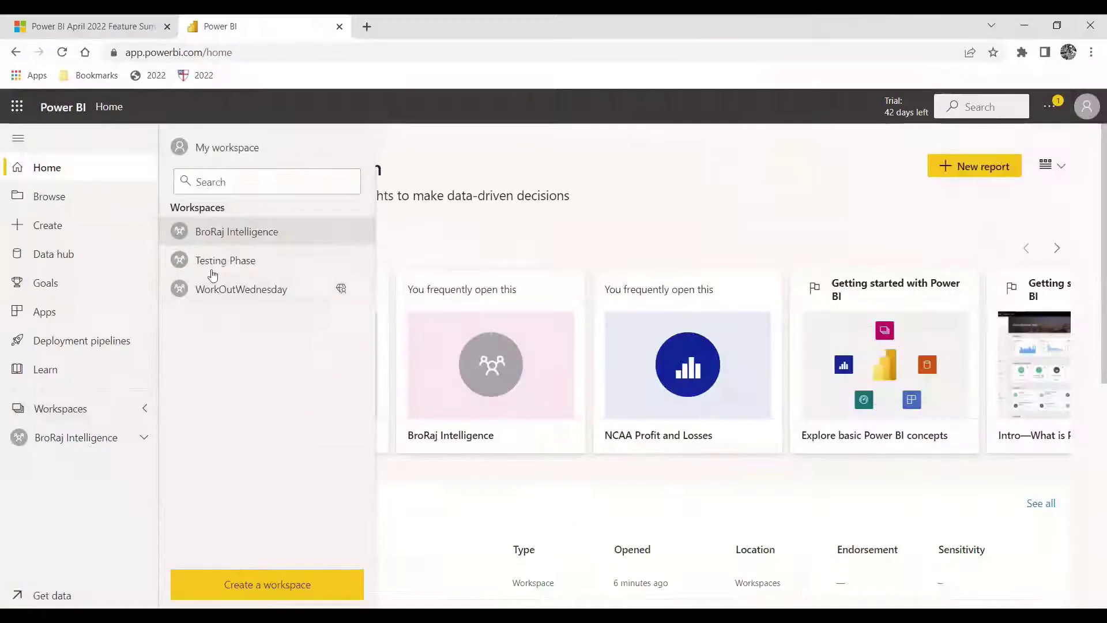
# Step: Open the Persistant Filters in PBI Service report from the BroRaj Intelligence workspace
pyautogui.click(221, 229)
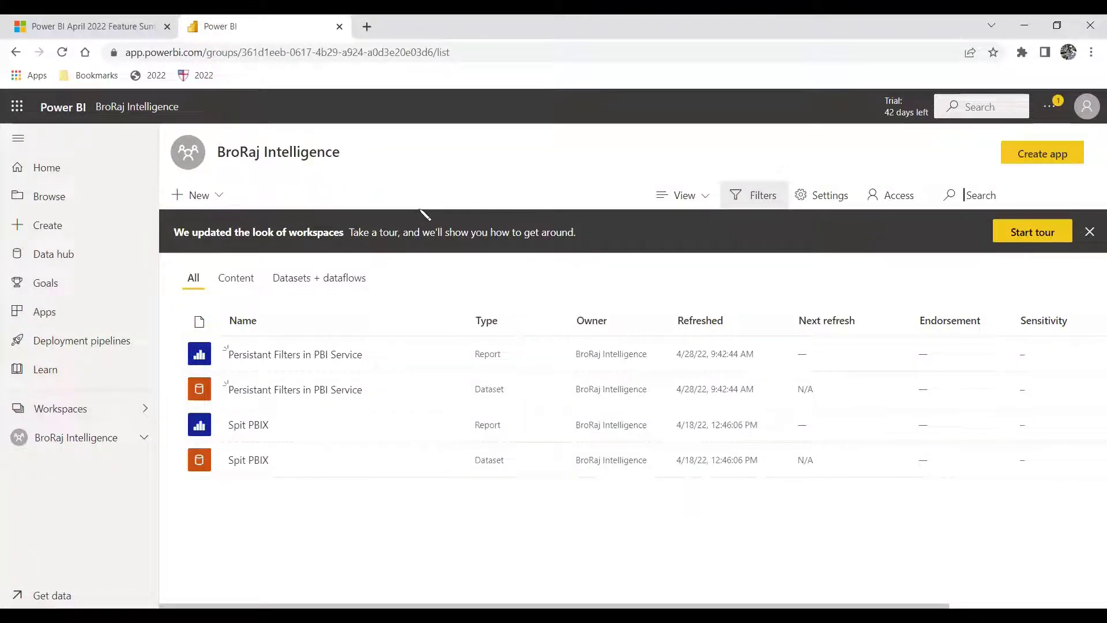
pyautogui.click(293, 354)
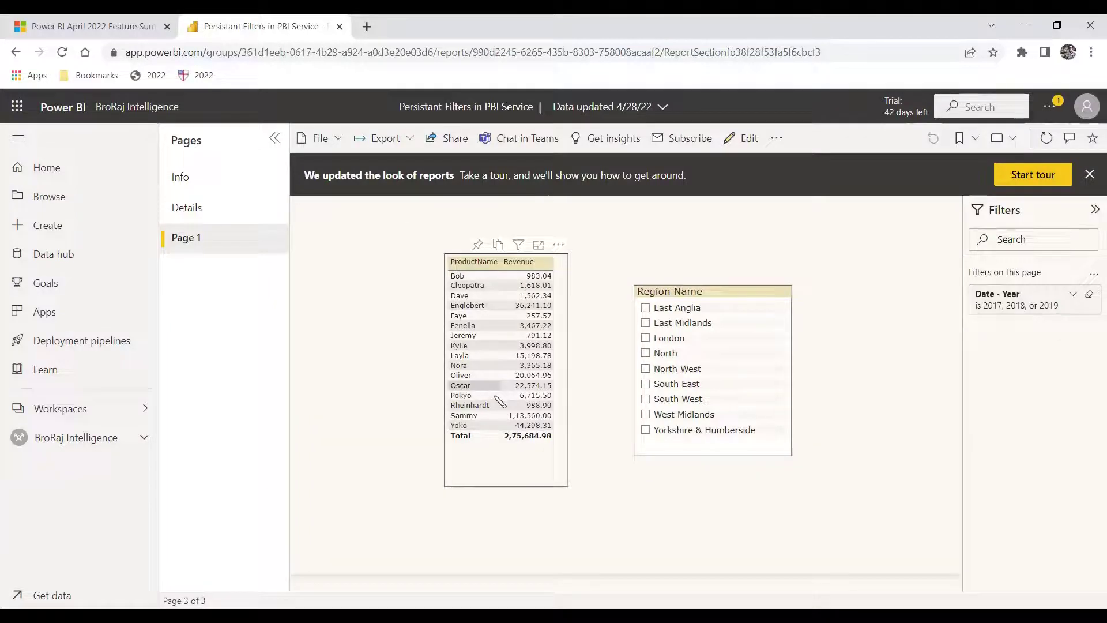
# Step: Tick London and North in the Region Name slicer, then reopen the report from the workspace
pyautogui.click(645, 339)
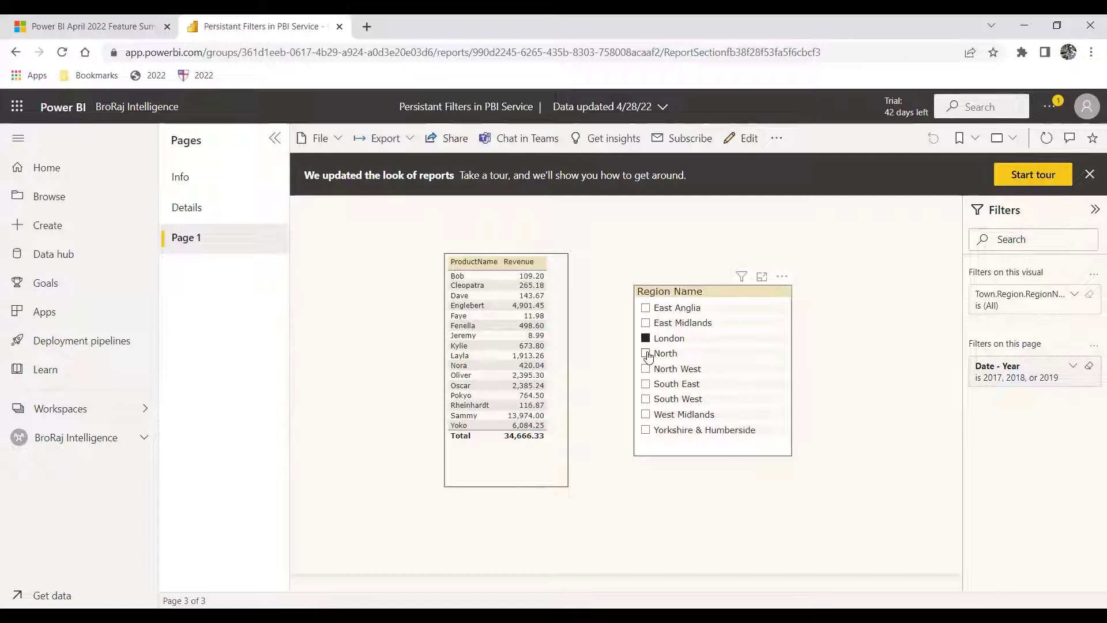
pyautogui.click(645, 353)
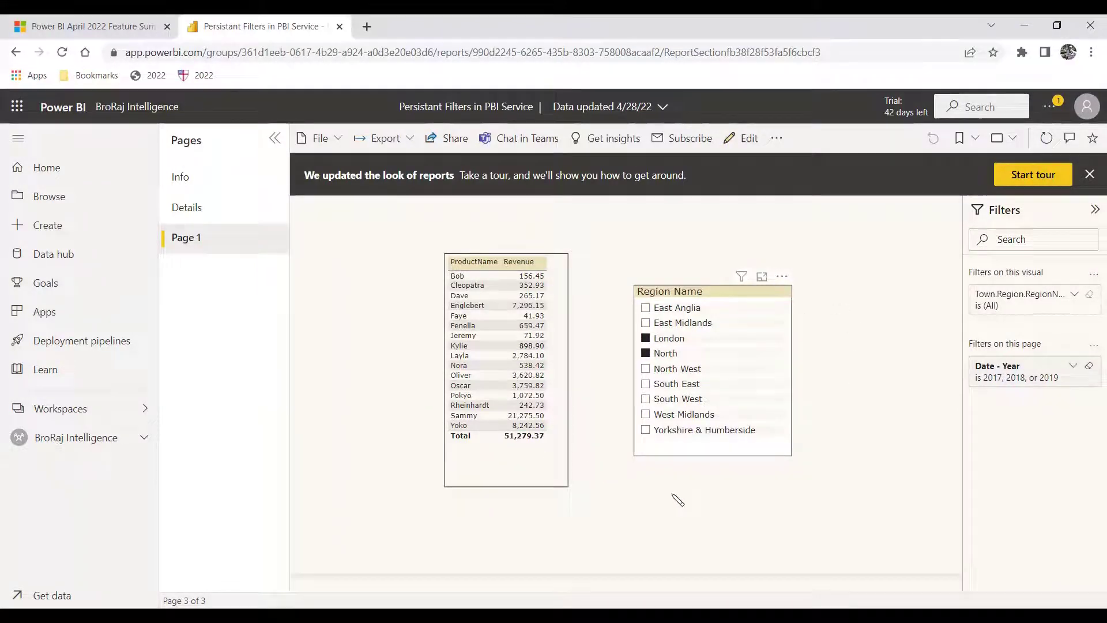
pyautogui.click(80, 410)
pyautogui.click(225, 229)
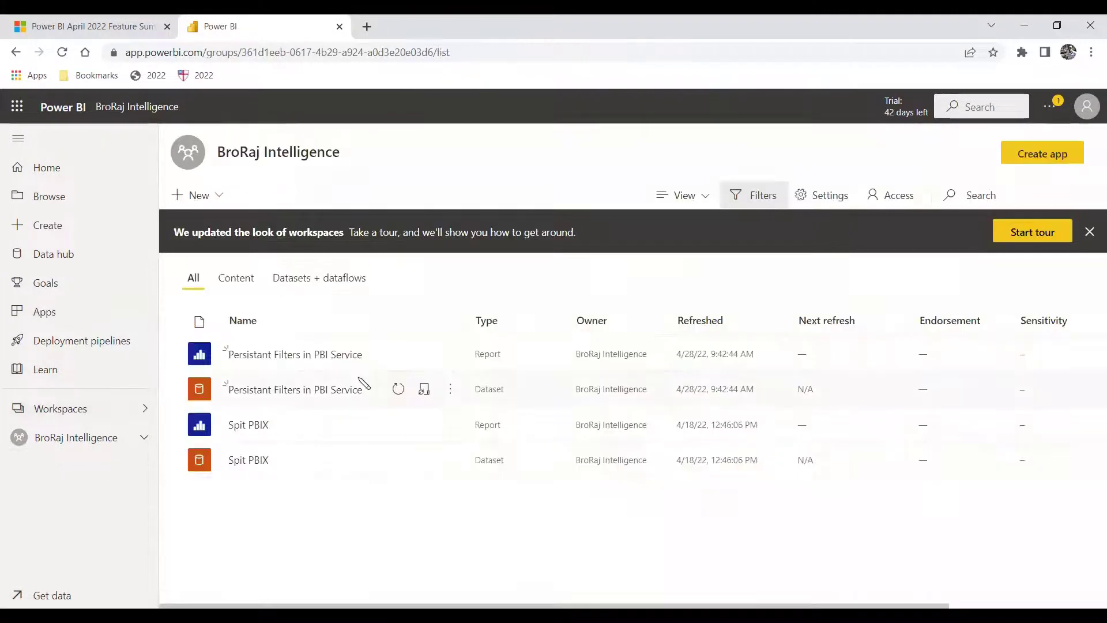
pyautogui.click(320, 355)
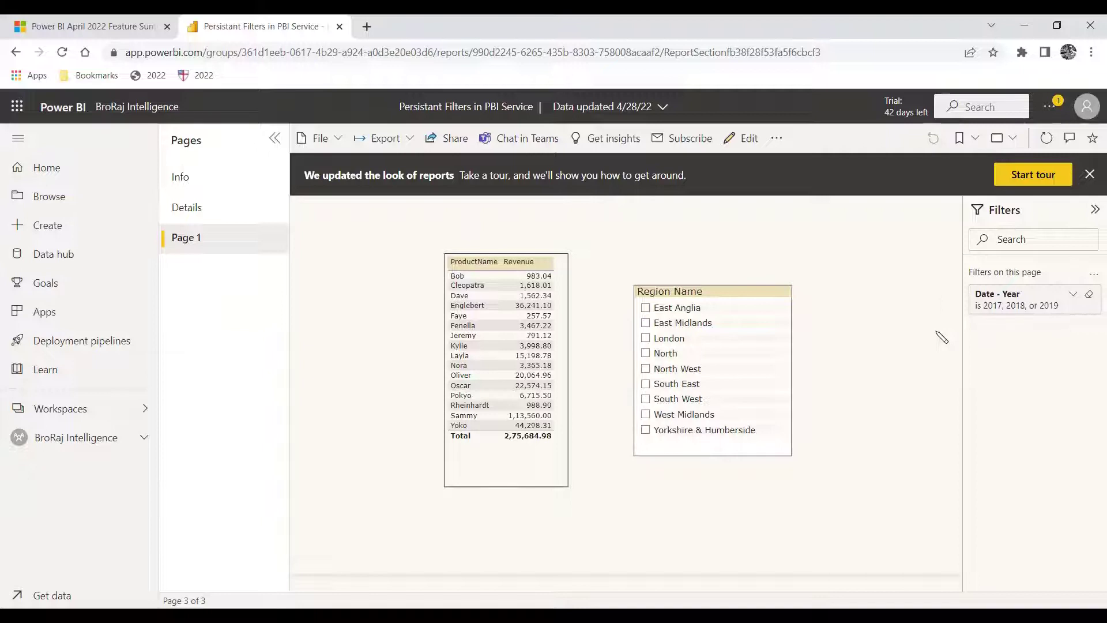
# Step: Tick London again and reopen the report, finding the slicer reset
pyautogui.click(646, 339)
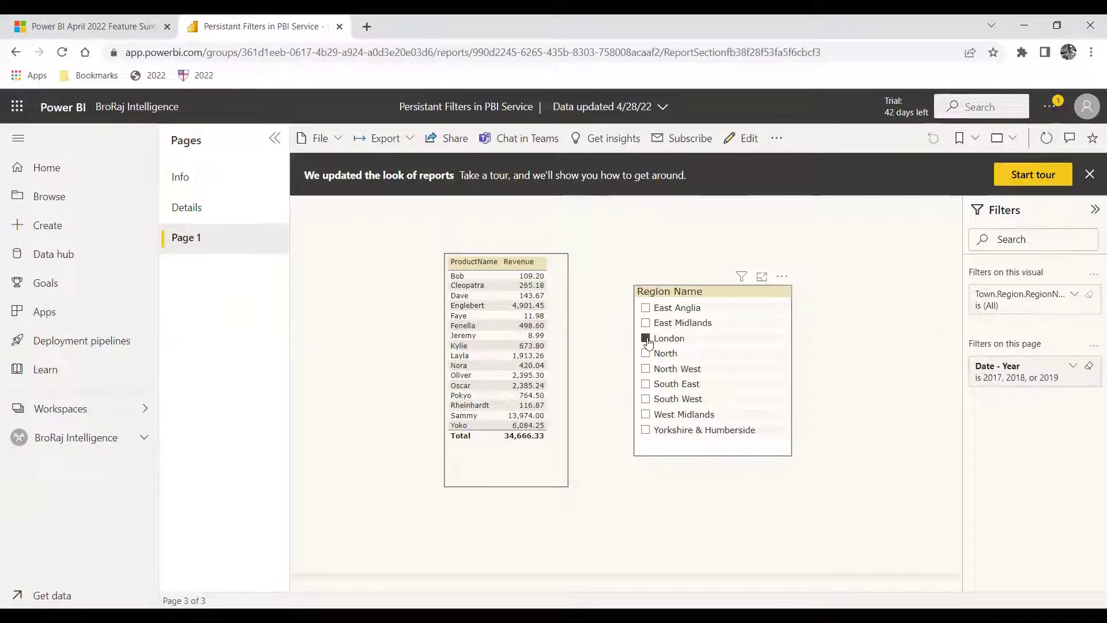
pyautogui.click(58, 439)
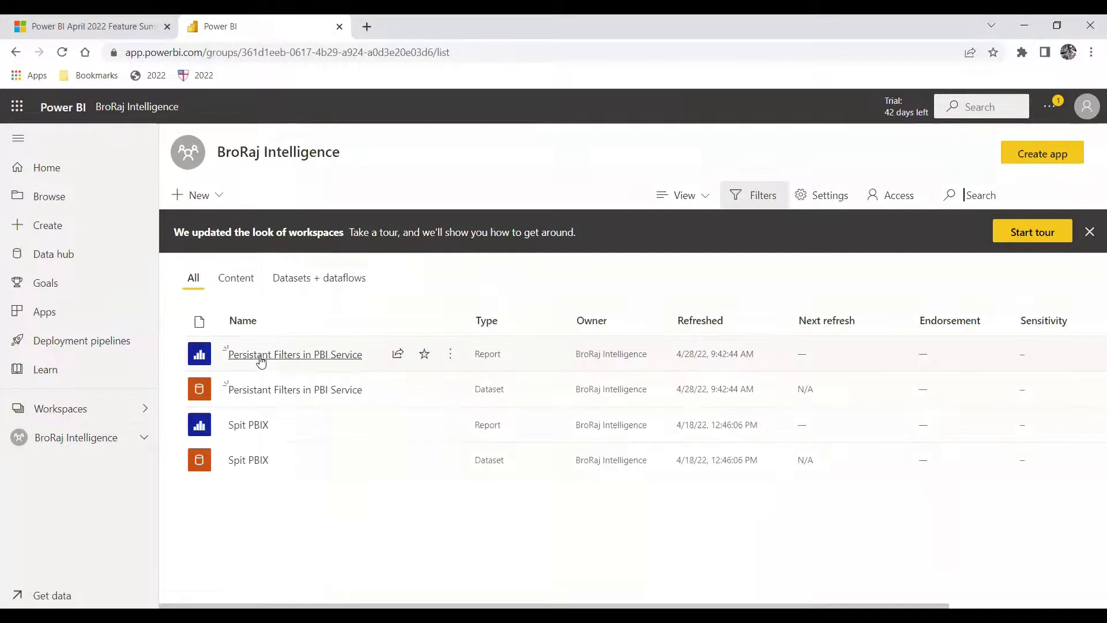
pyautogui.click(260, 357)
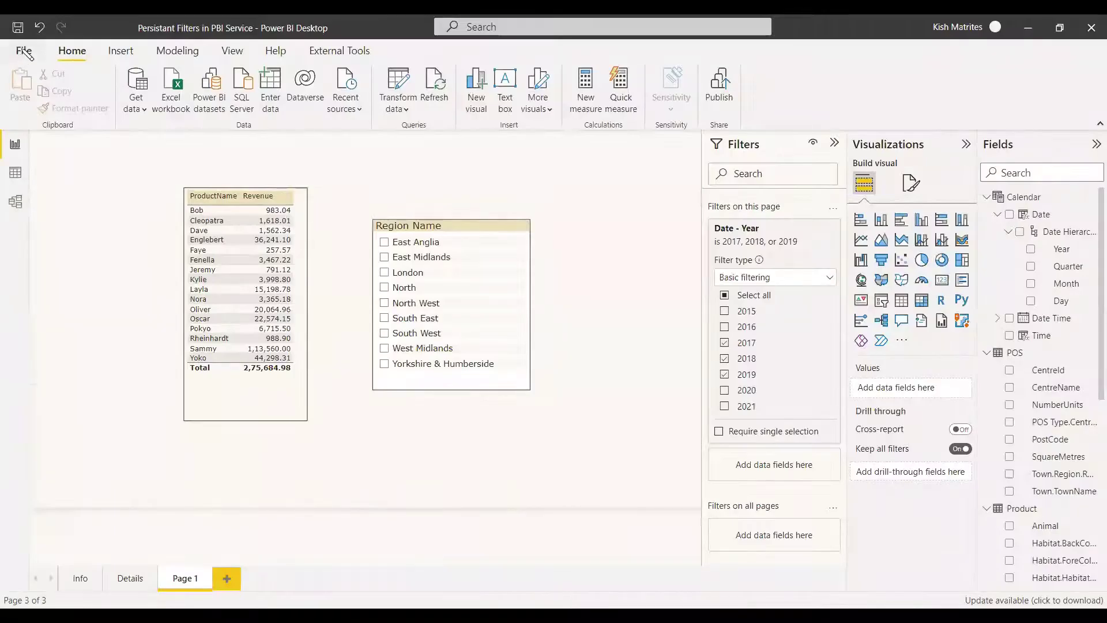
# Step: Untick Persistent filters in the file's Report settings so users can save filters, then confirm
pyautogui.click(23, 52)
pyautogui.click(56, 280)
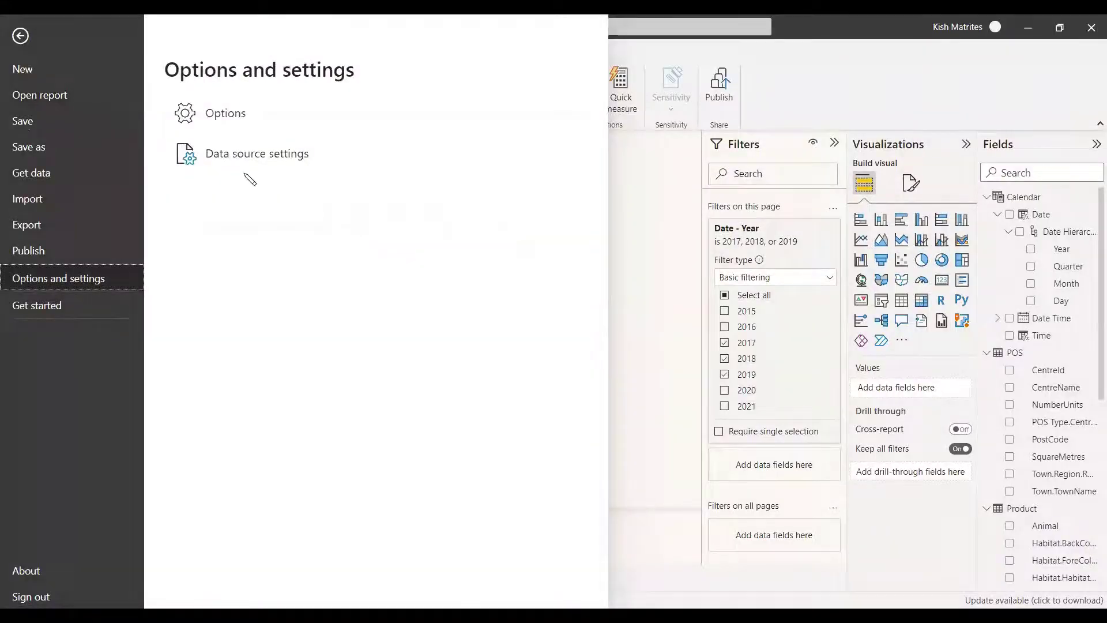
pyautogui.click(248, 116)
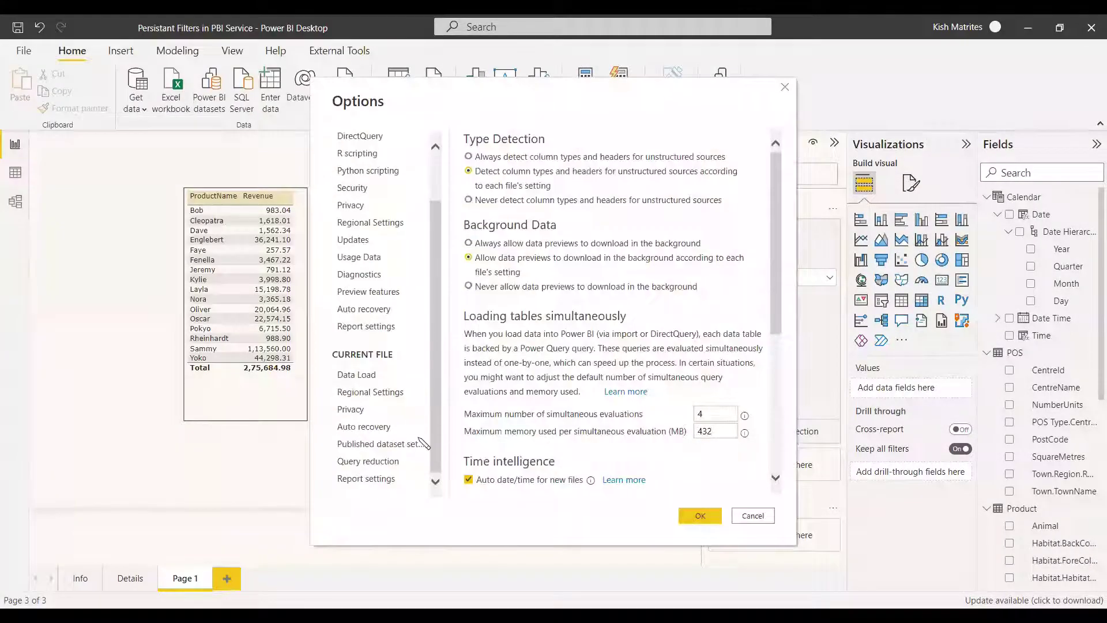
pyautogui.click(361, 479)
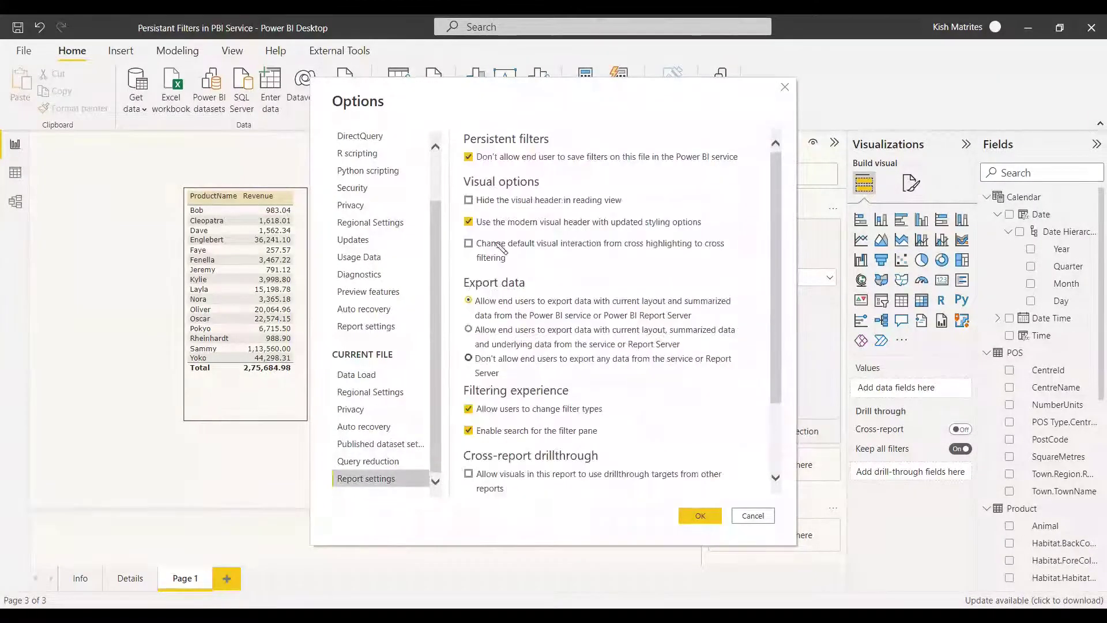
pyautogui.click(469, 157)
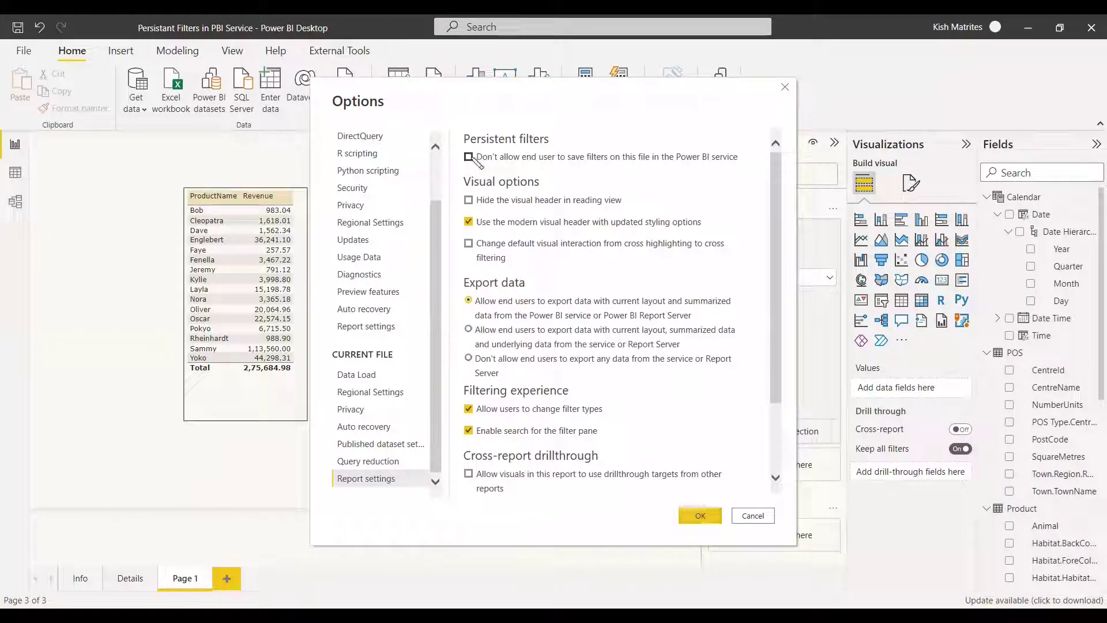
pyautogui.click(698, 514)
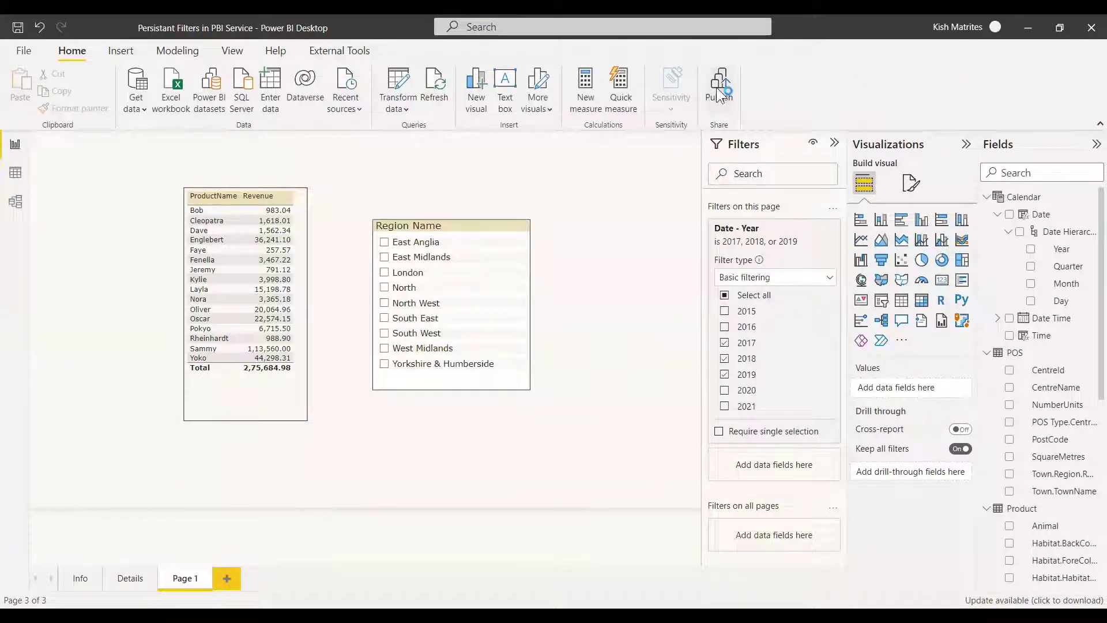
# Step: Save and republish the report to BroRaj Intelligence, replacing the existing dataset
pyautogui.click(720, 92)
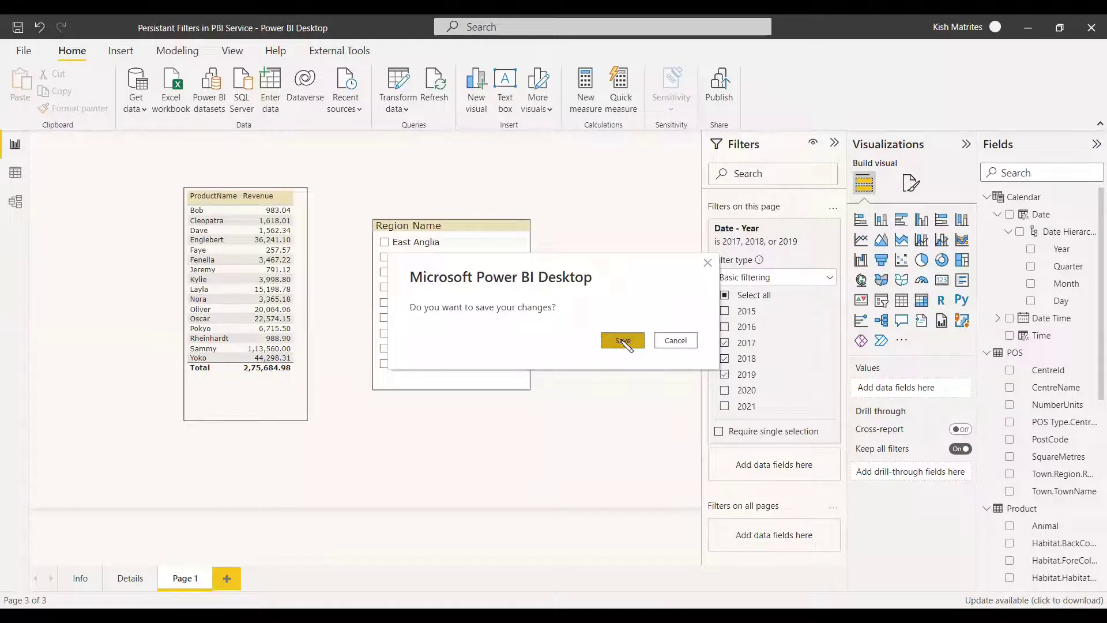
pyautogui.click(624, 341)
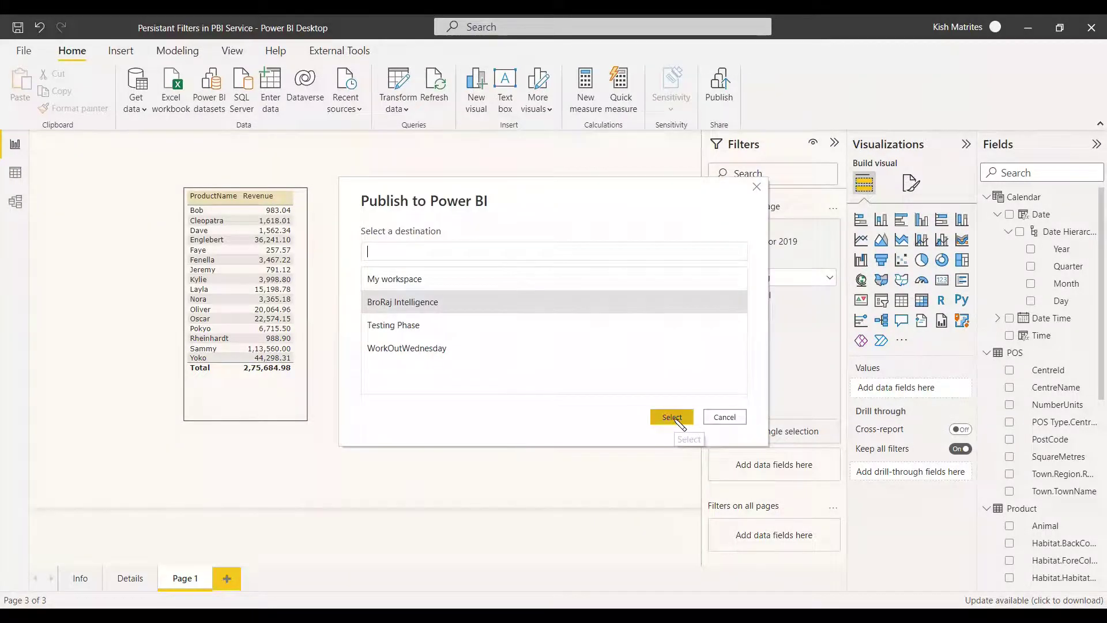
pyautogui.click(672, 416)
pyautogui.click(620, 398)
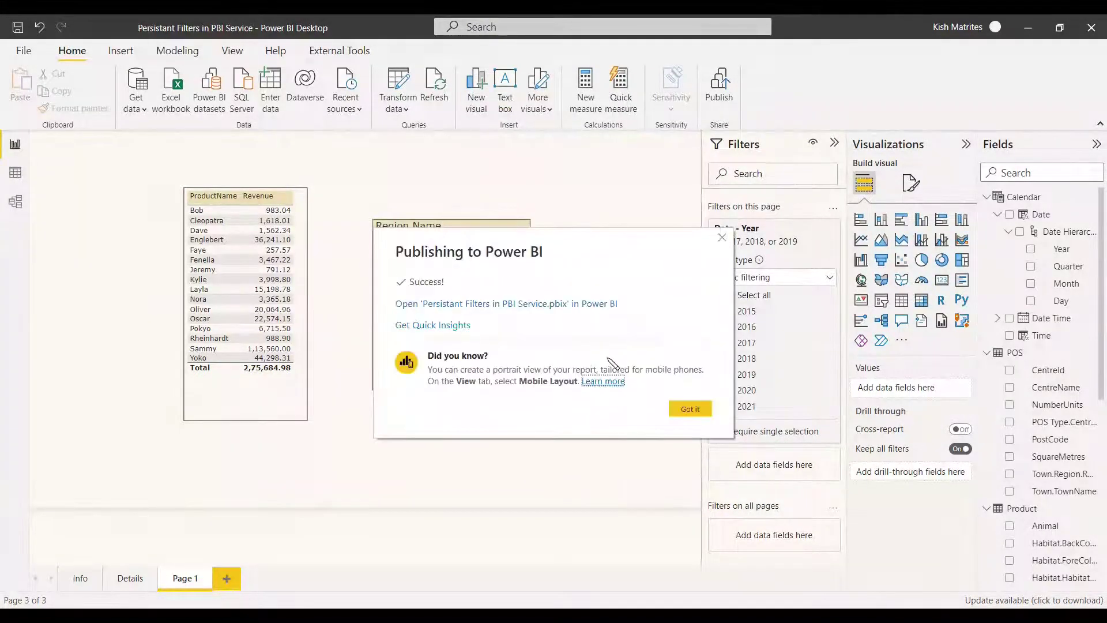
pyautogui.click(689, 408)
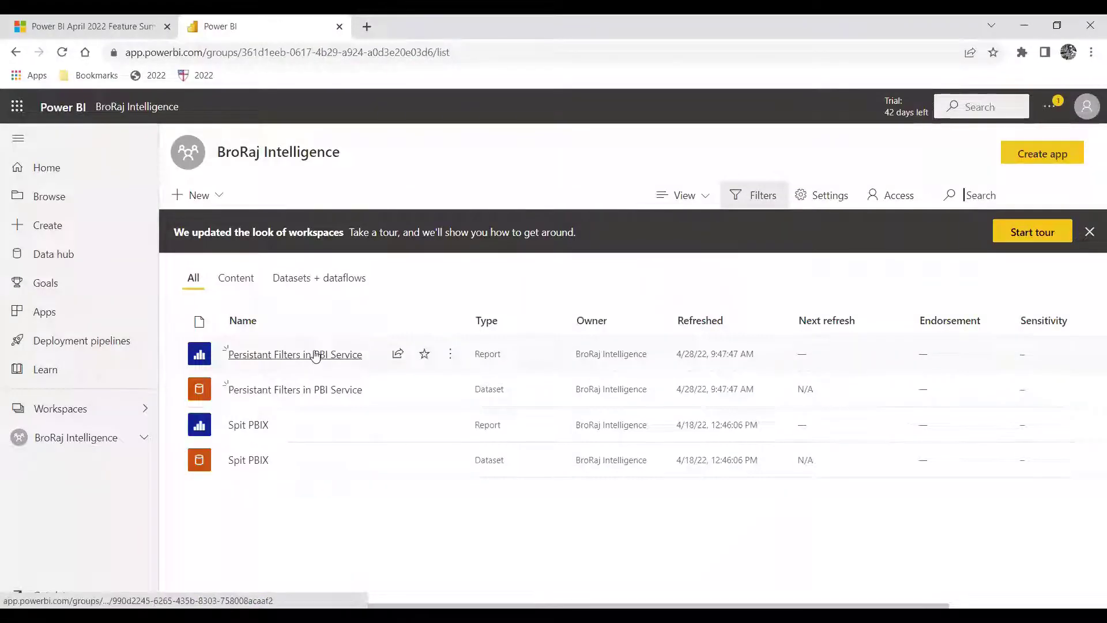
# Step: In the Persistant Filters report, select London, North and North West in the Region slicer
pyautogui.click(315, 354)
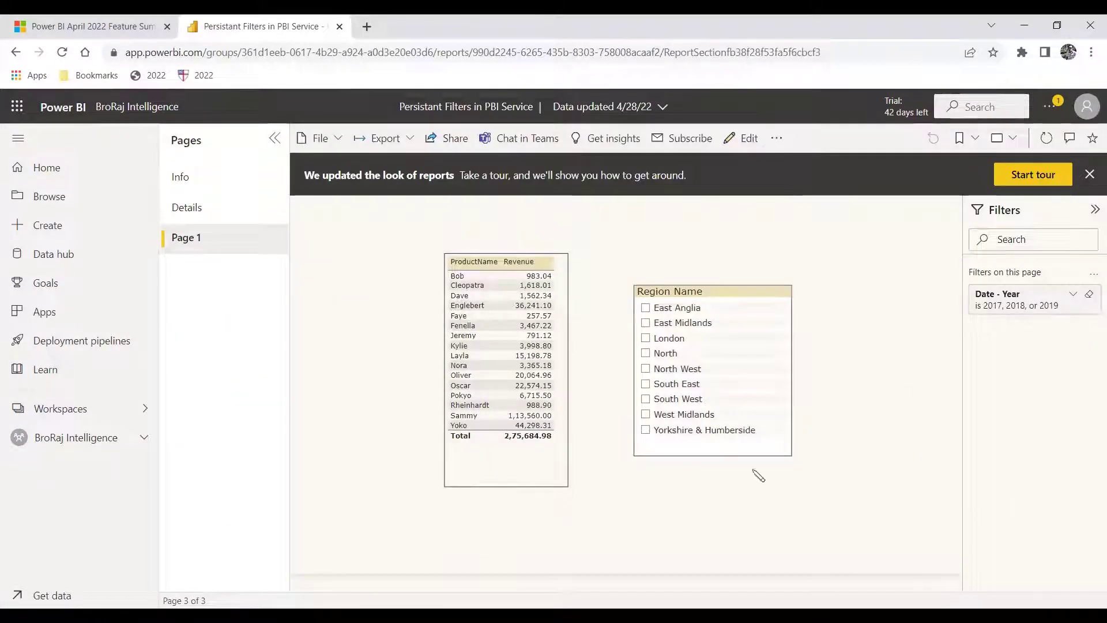
pyautogui.click(646, 339)
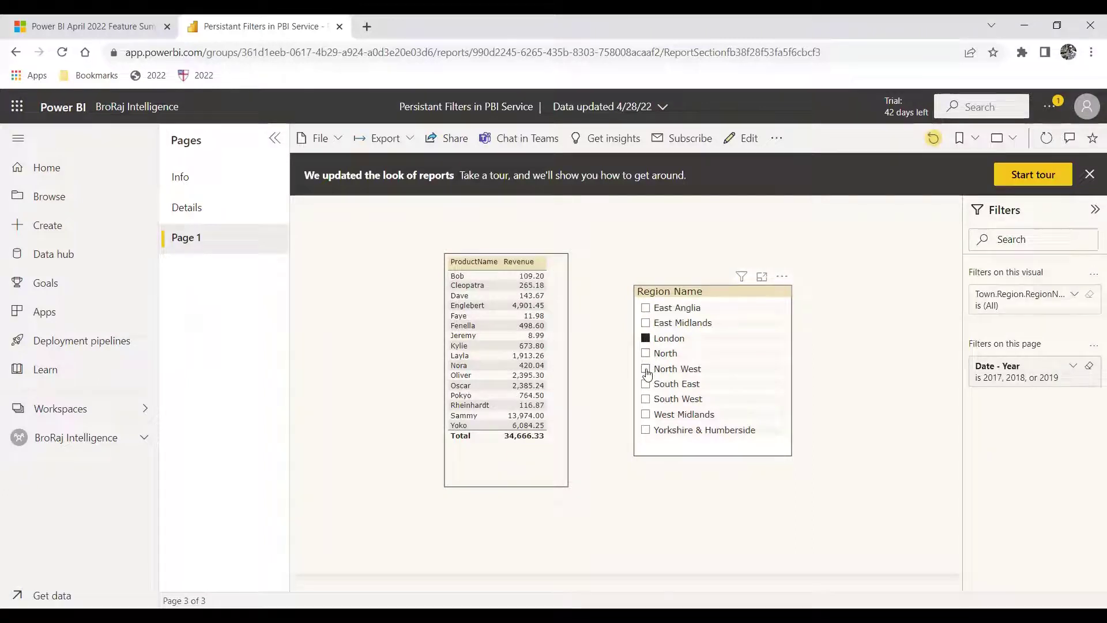
pyautogui.click(646, 354)
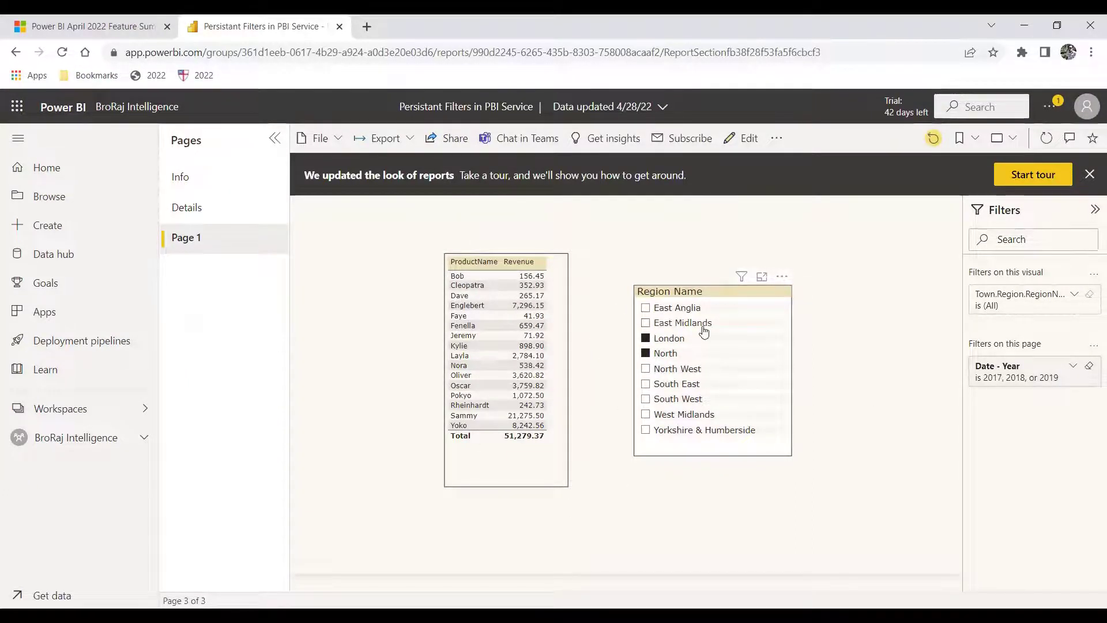
pyautogui.click(645, 369)
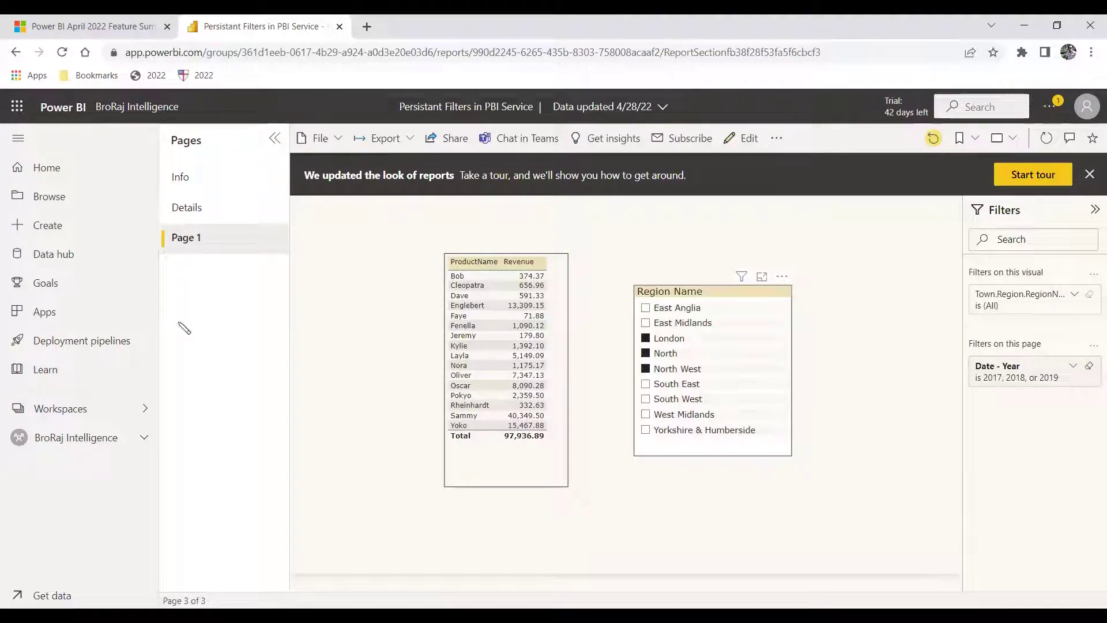
# Step: Reopen the report from the BroRaj Intelligence workspace and confirm the three regions stay selected
pyautogui.click(62, 410)
pyautogui.click(218, 233)
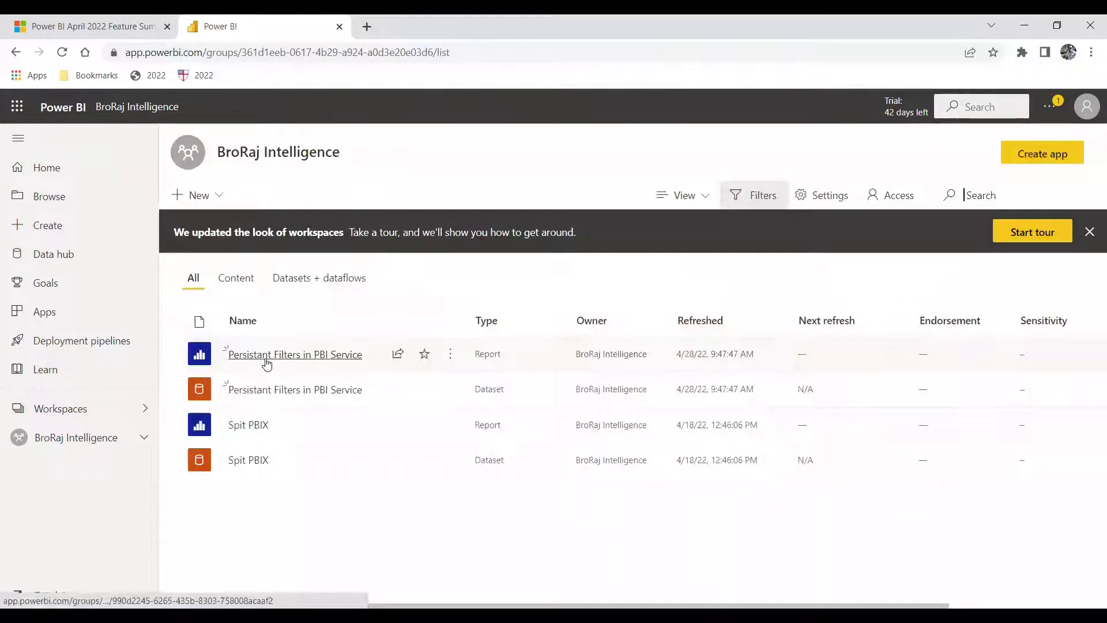
pyautogui.click(260, 356)
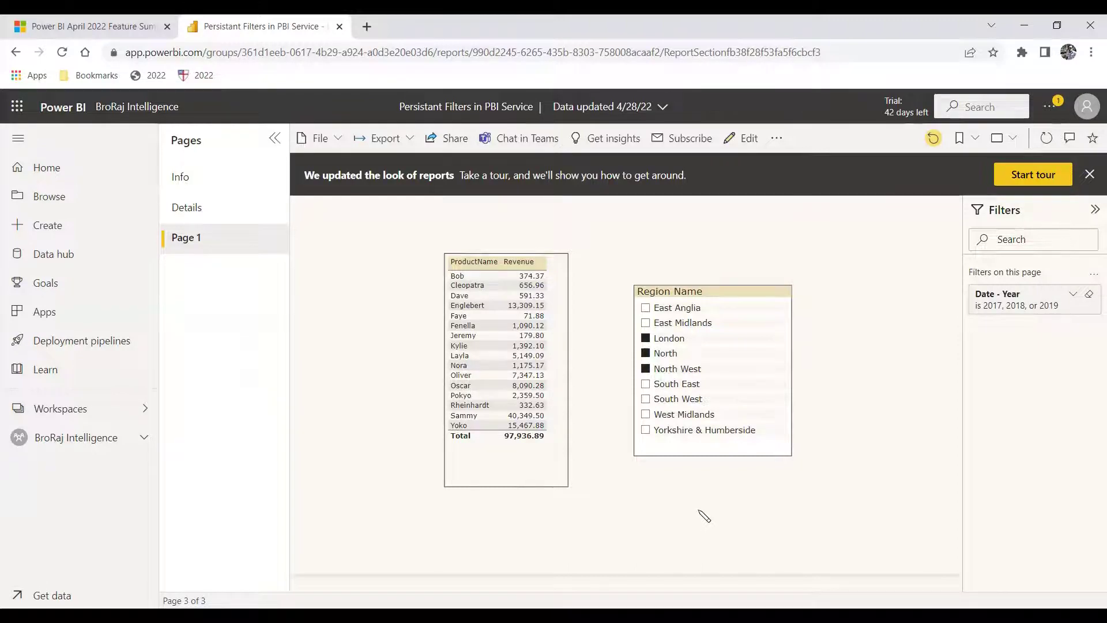
pyautogui.click(189, 183)
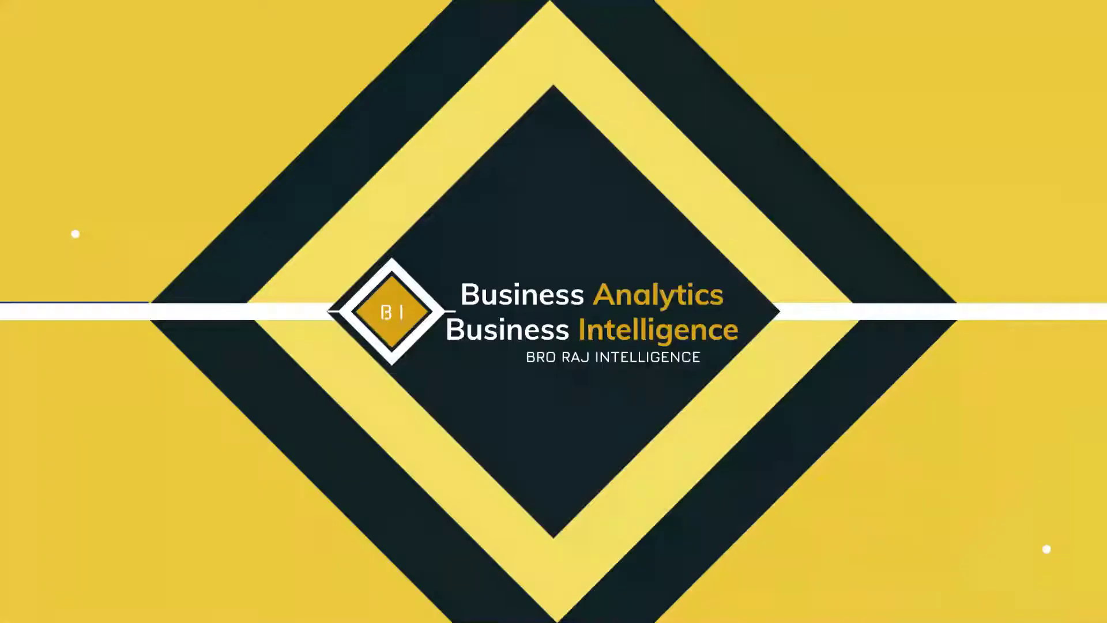